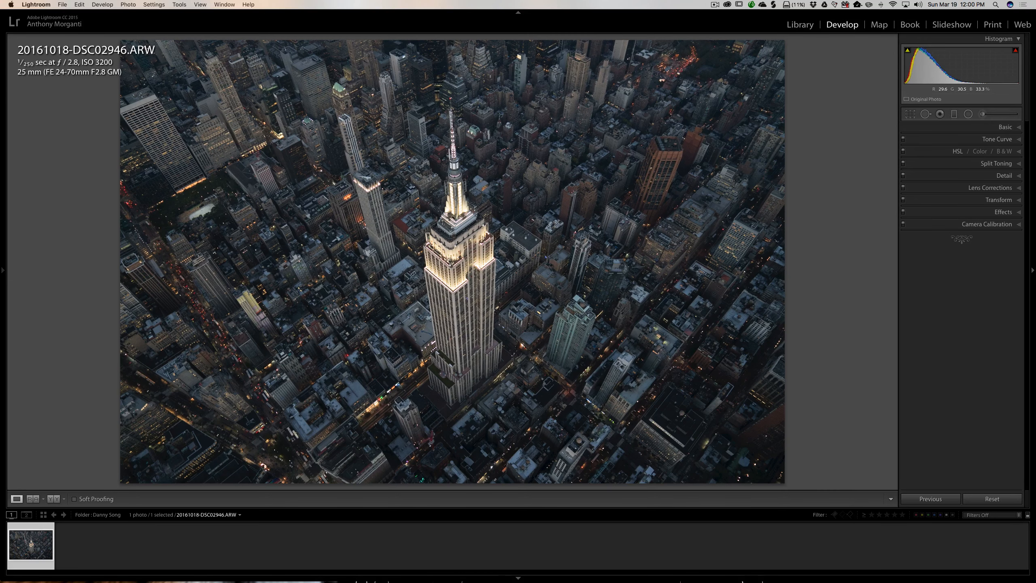
Step: Create three virtual copies of the aerial city photo
left_click(504, 228)
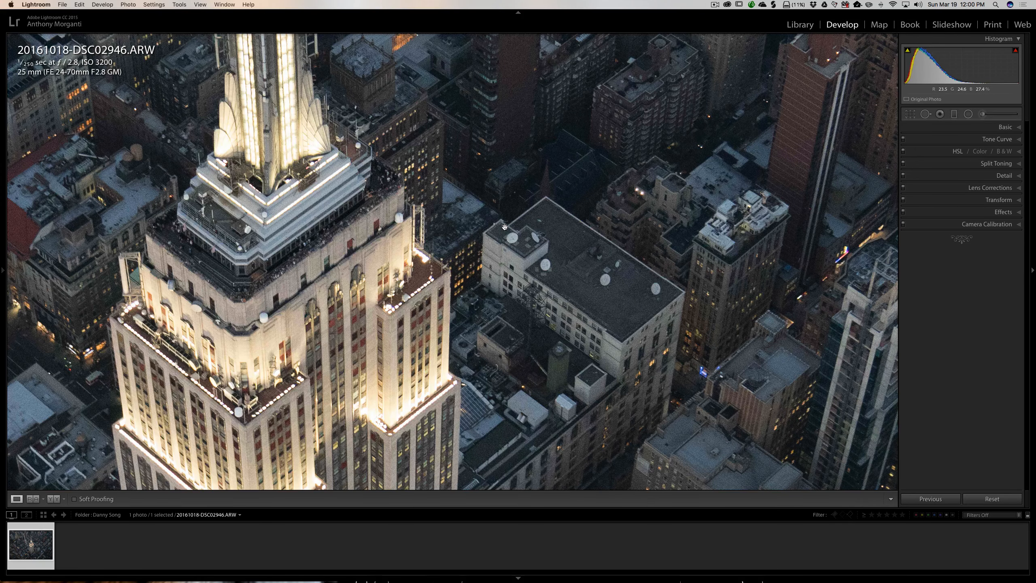
left_click(580, 253)
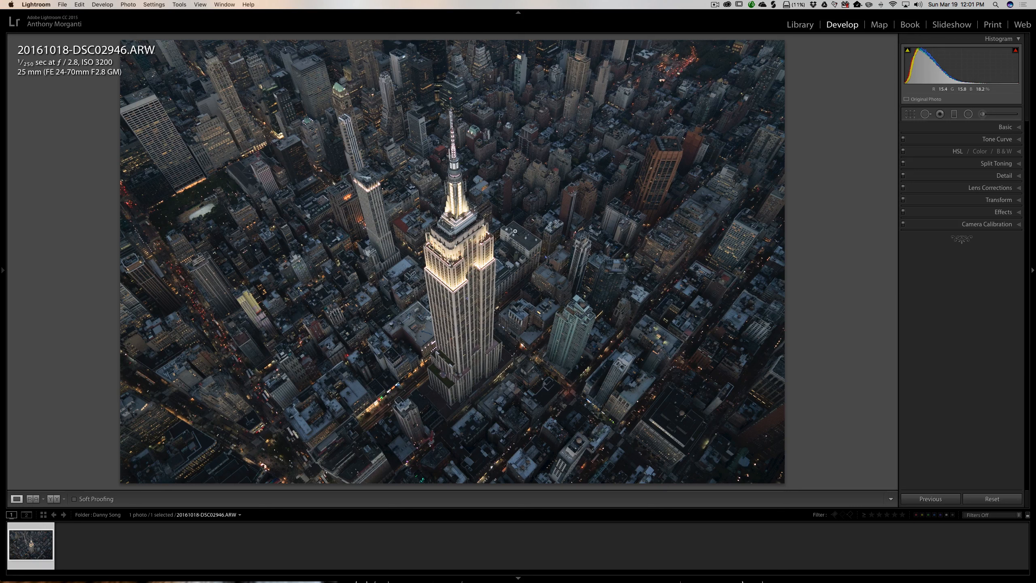
key("super+apostrophe")
key("super+apostrophe")
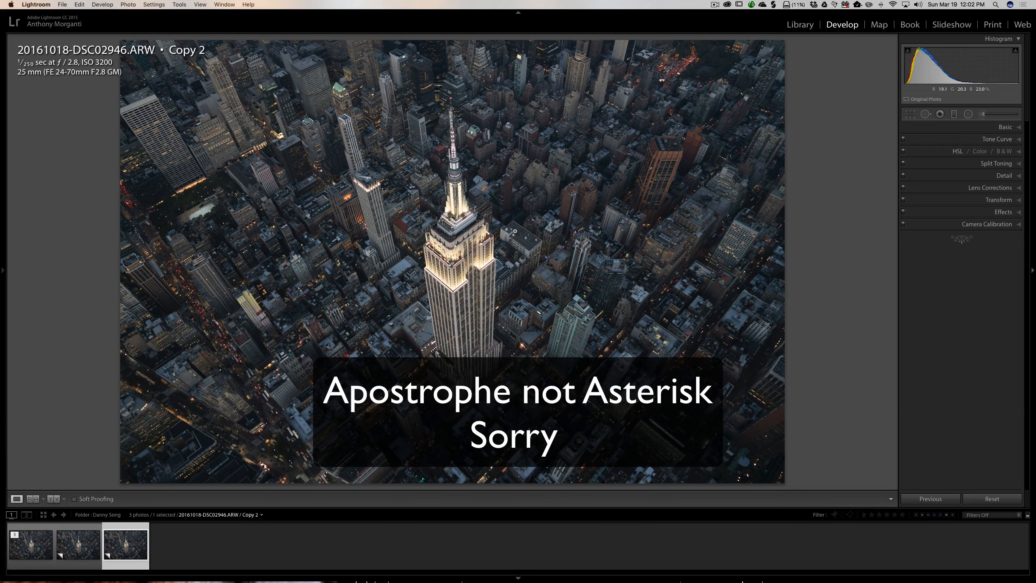
key("super+apostrophe")
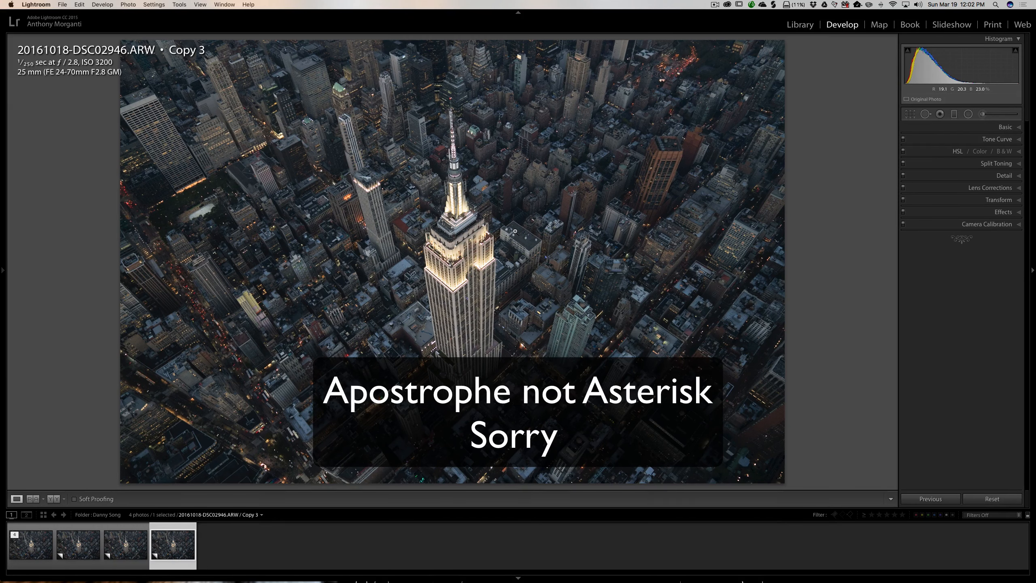
Step: View the original photo and its three virtual copies one after another
left_click(89, 555)
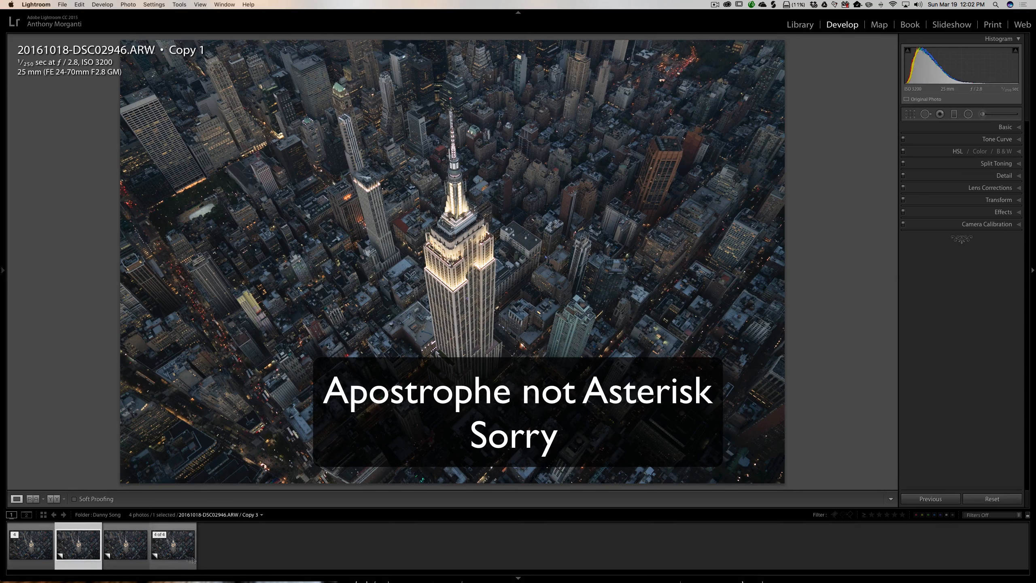
left_click(37, 555)
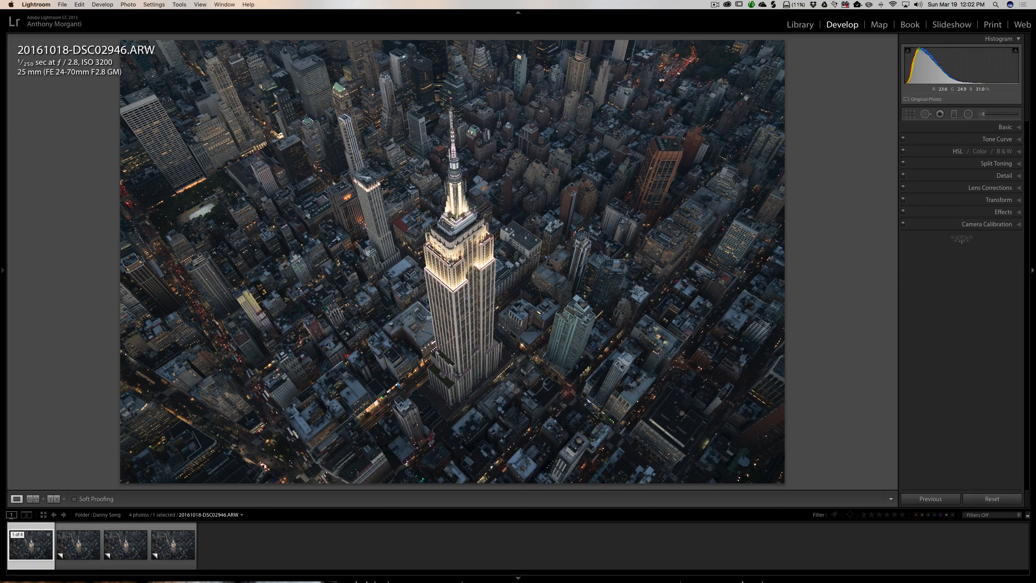
left_click(81, 549)
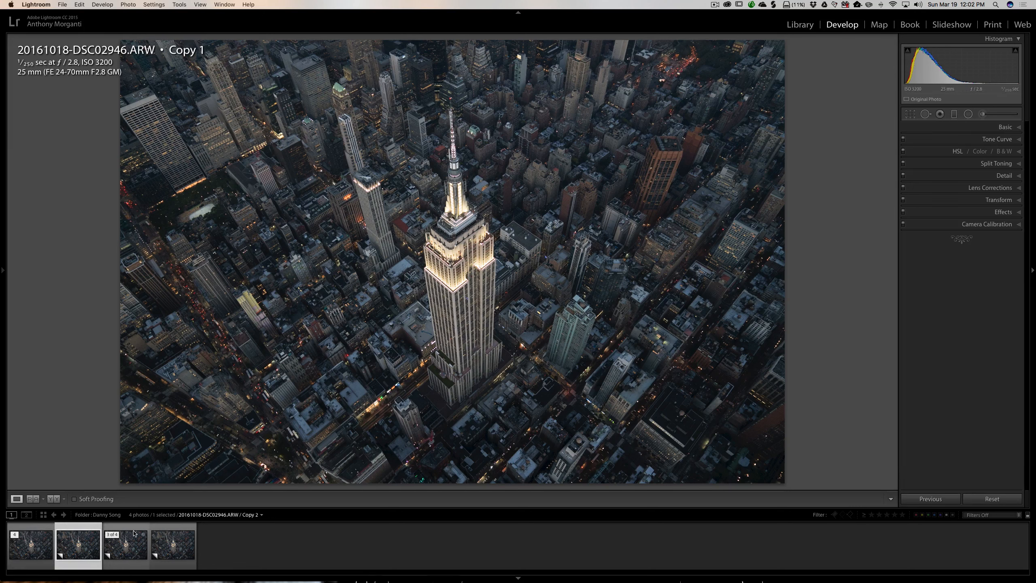
left_click(128, 547)
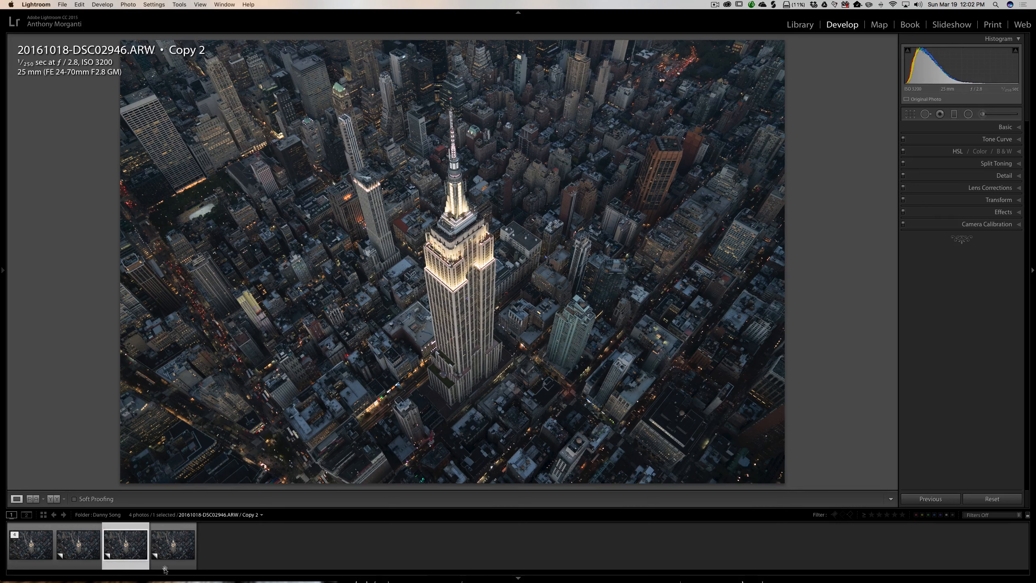
left_click(169, 556)
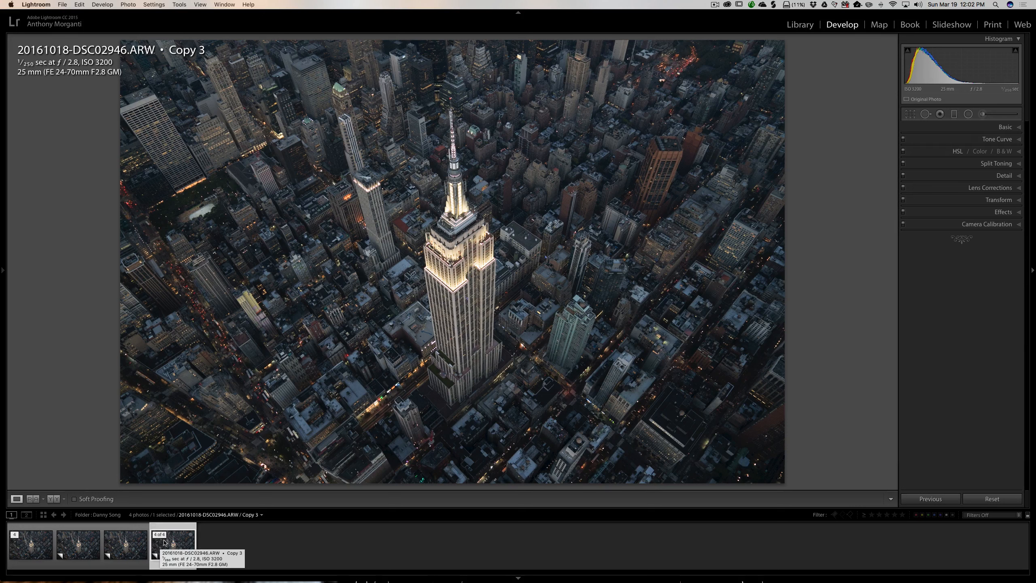
Step: Select virtual copy 1 and examine its Lens Corrections profile settings, leaving the section collapsed
left_click(79, 551)
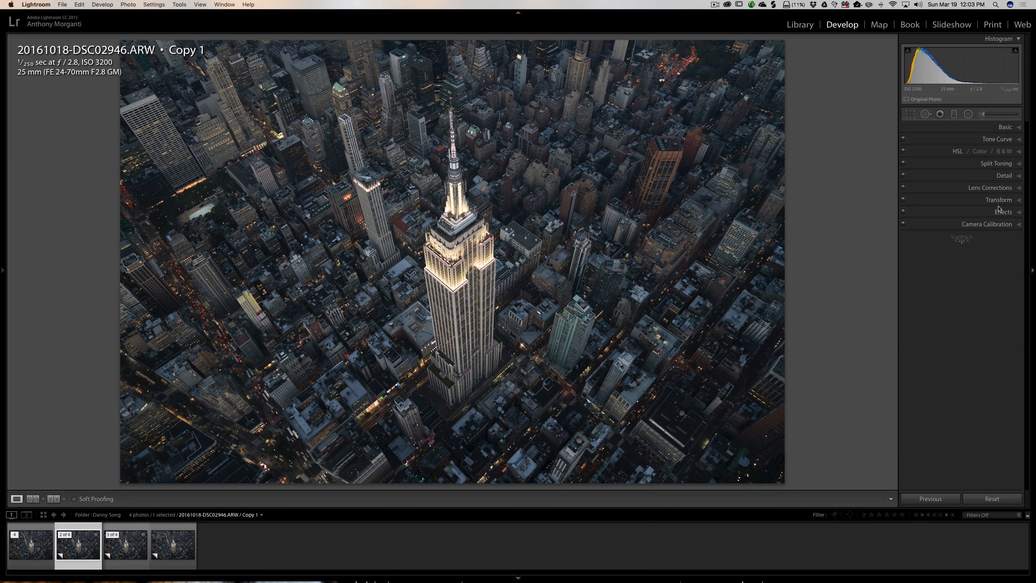
left_click(1000, 189)
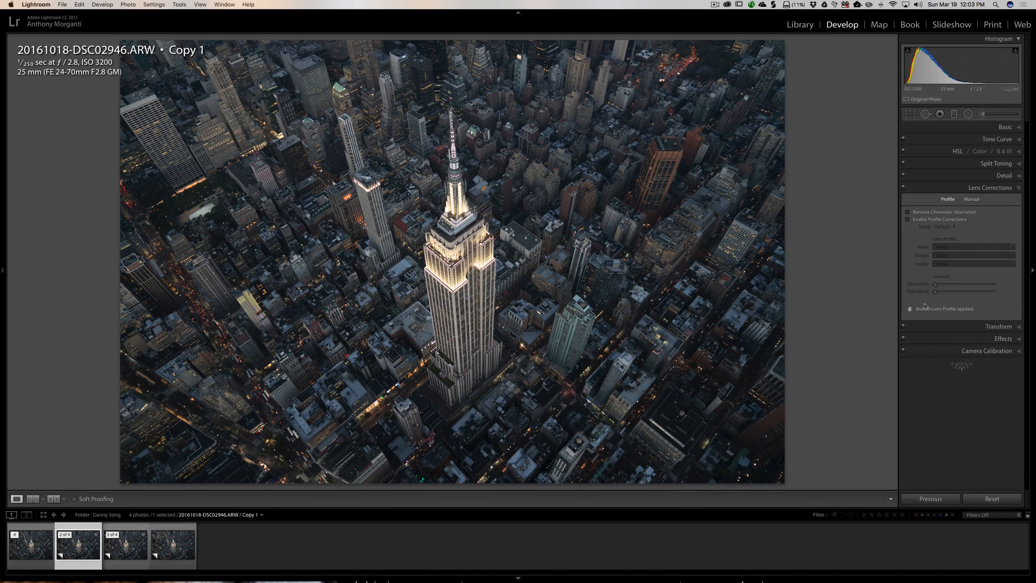
left_click(994, 189)
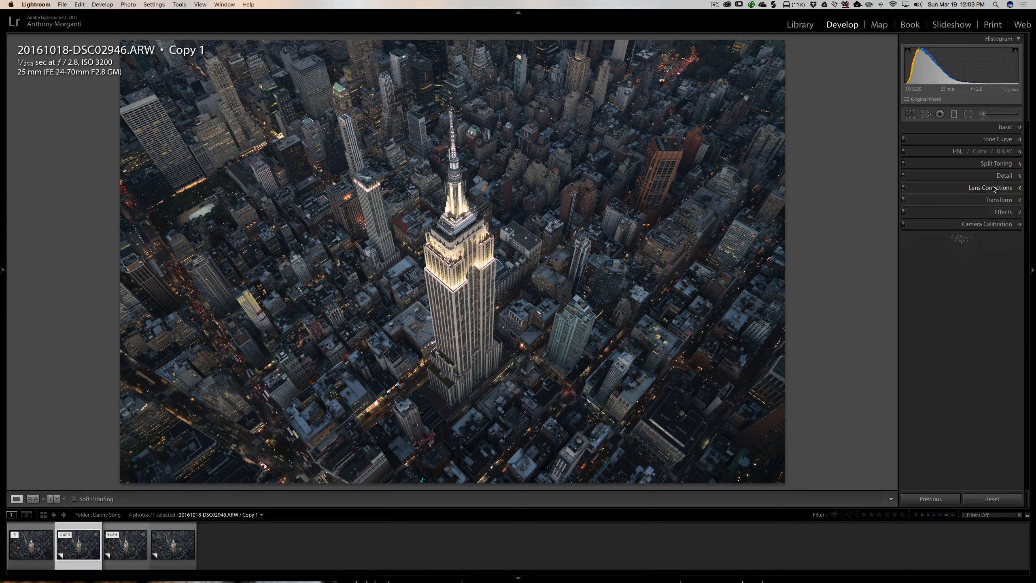
left_click(994, 188)
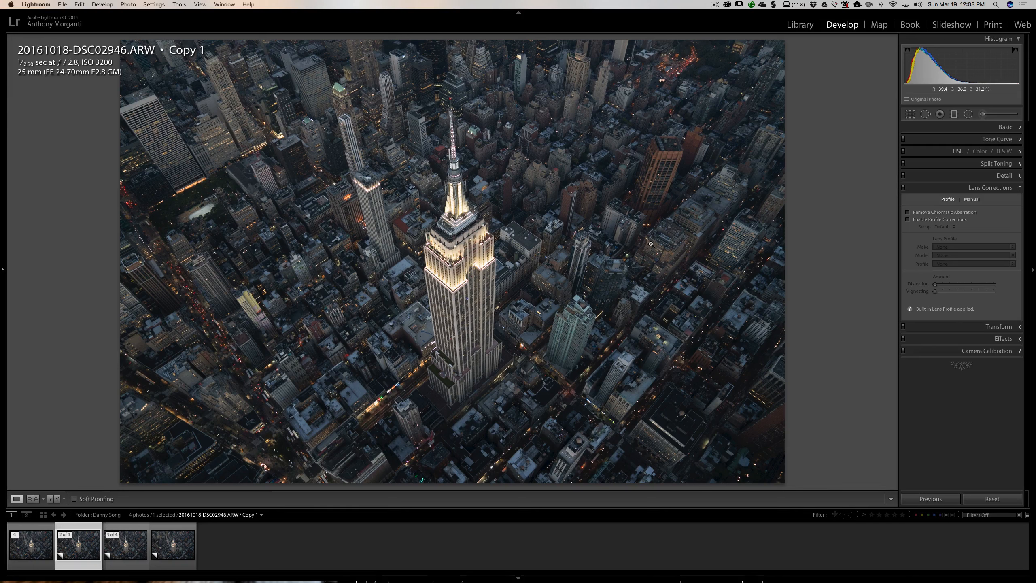
left_click(981, 188)
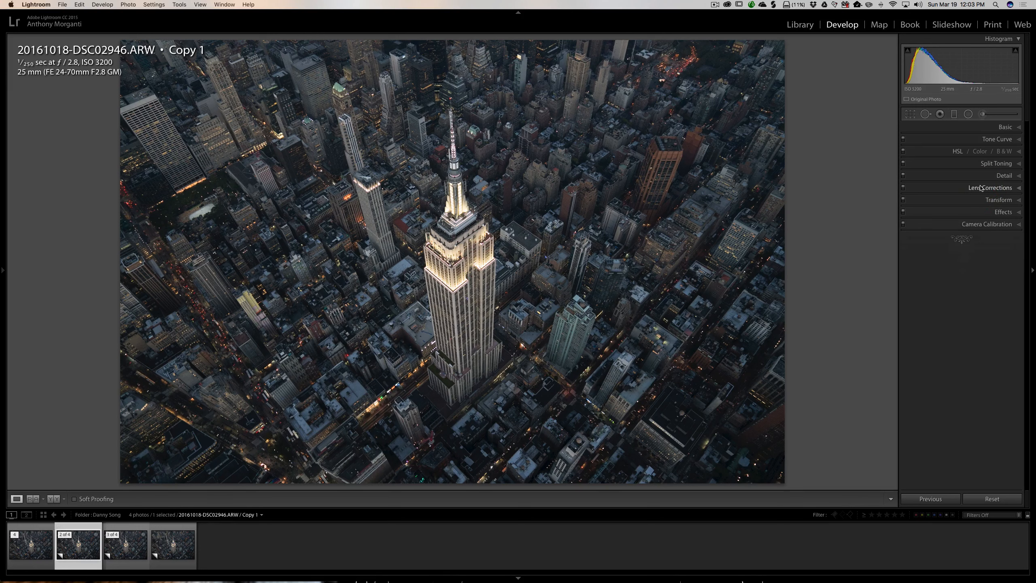
Step: Try the Auto, Daylight, Cloudy and Shade white balance presets on virtual copy 1
left_click(1004, 128)
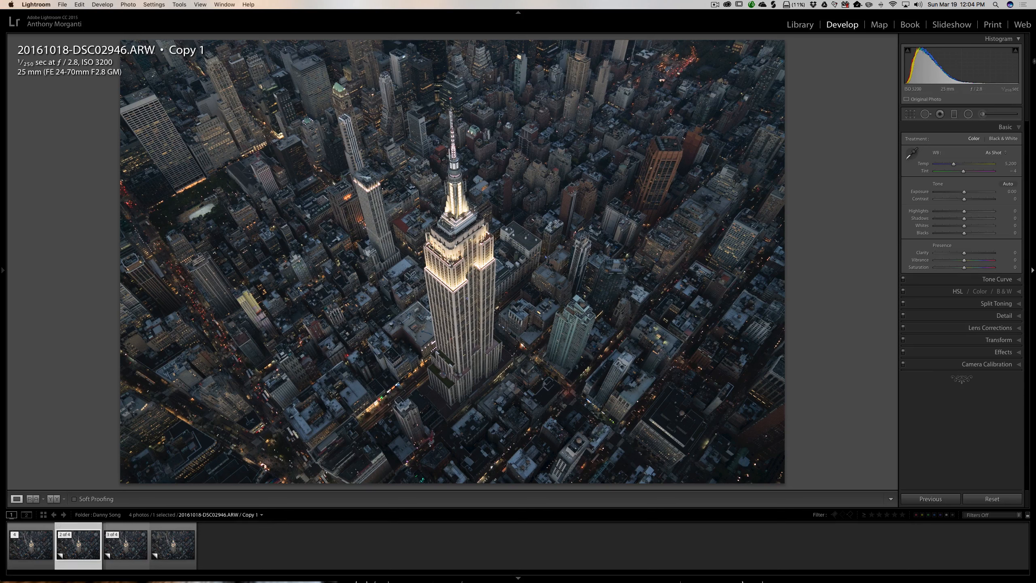
left_click(995, 154)
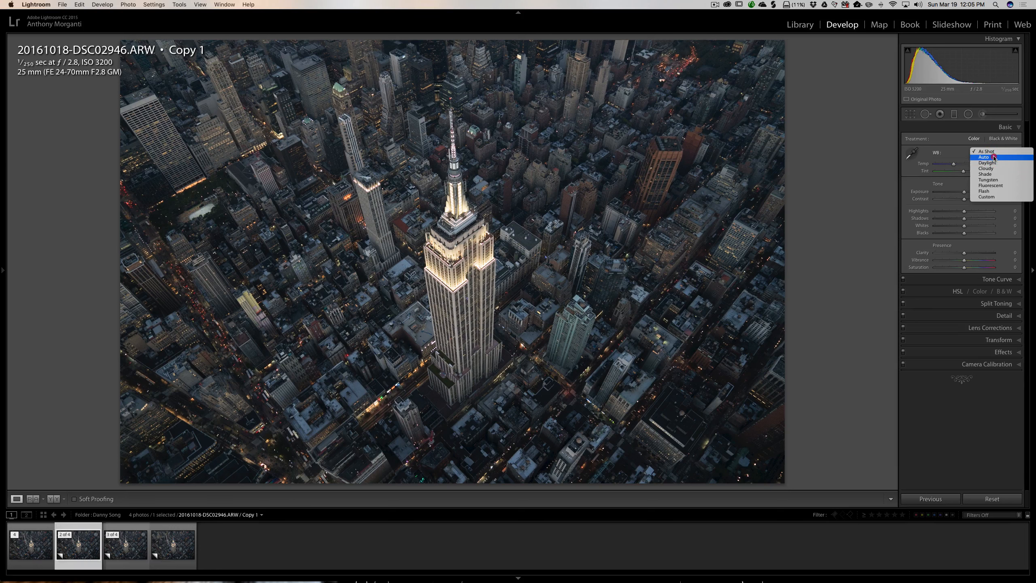
left_click(993, 157)
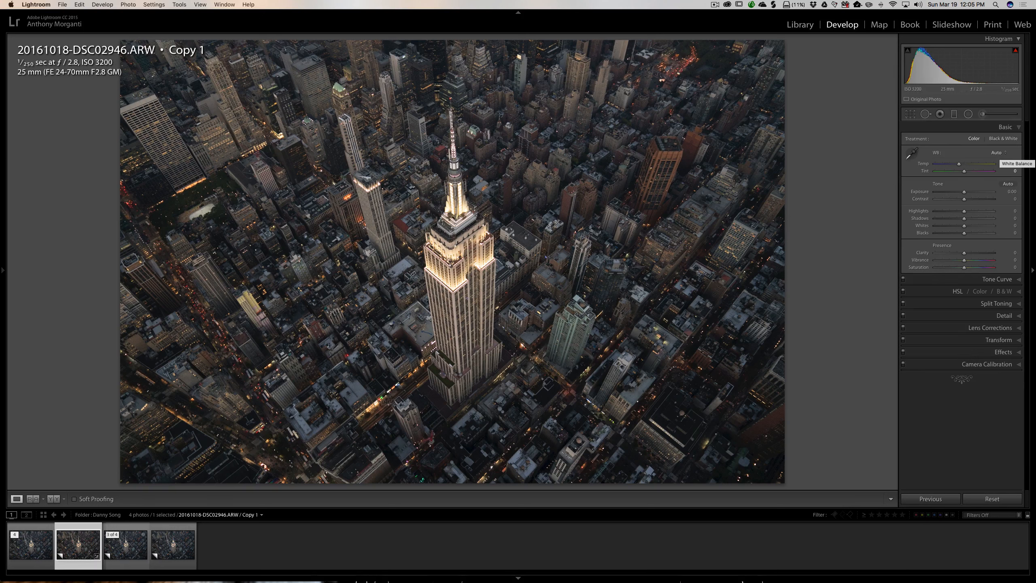
left_click(996, 152)
left_click(995, 158)
left_click(995, 153)
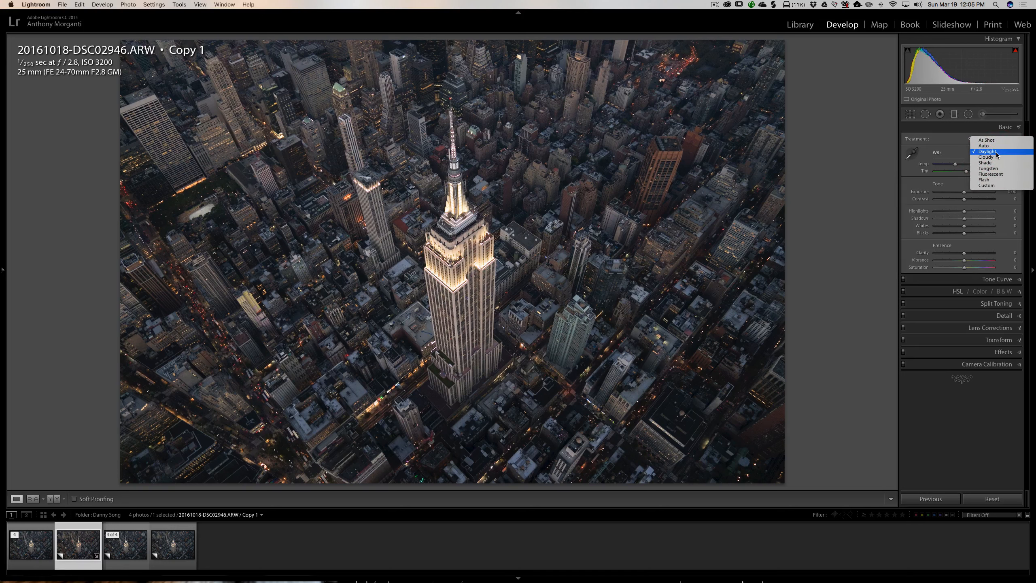
left_click(995, 157)
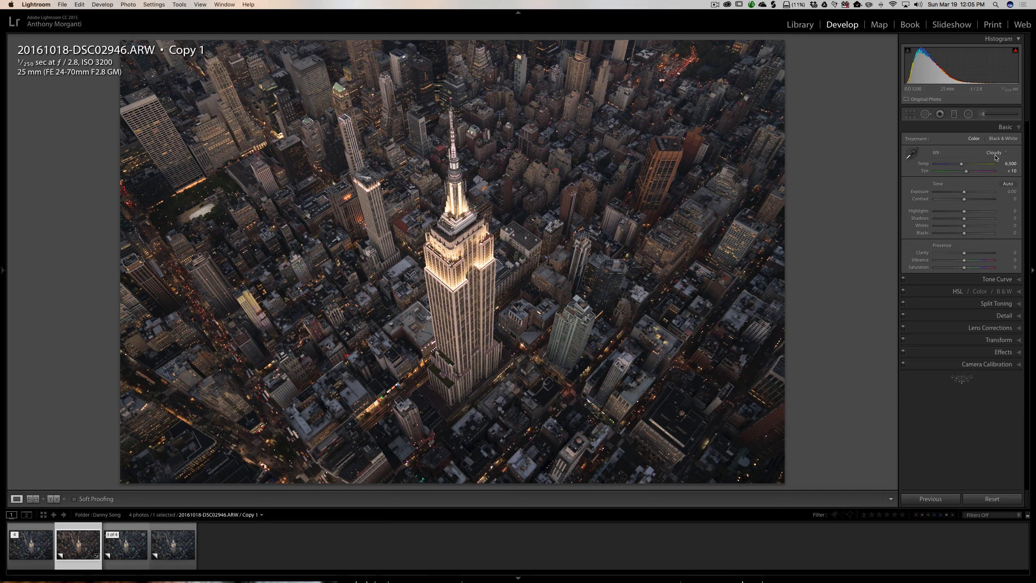
left_click(996, 157)
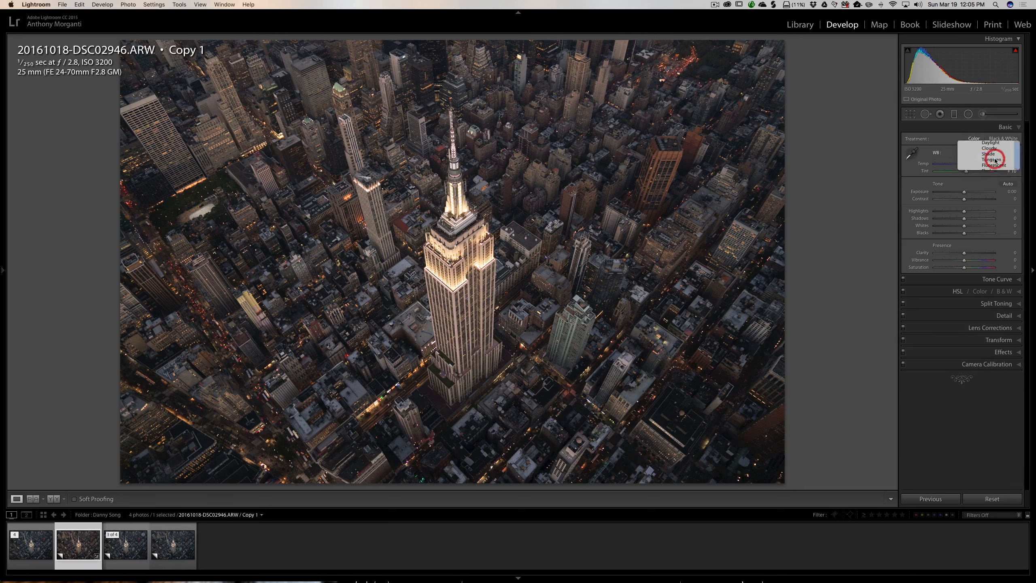
left_click(995, 159)
Step: Try the Tungsten, Fluorescent and Flash white balance presets and return the white balance to As Shot
left_click(996, 152)
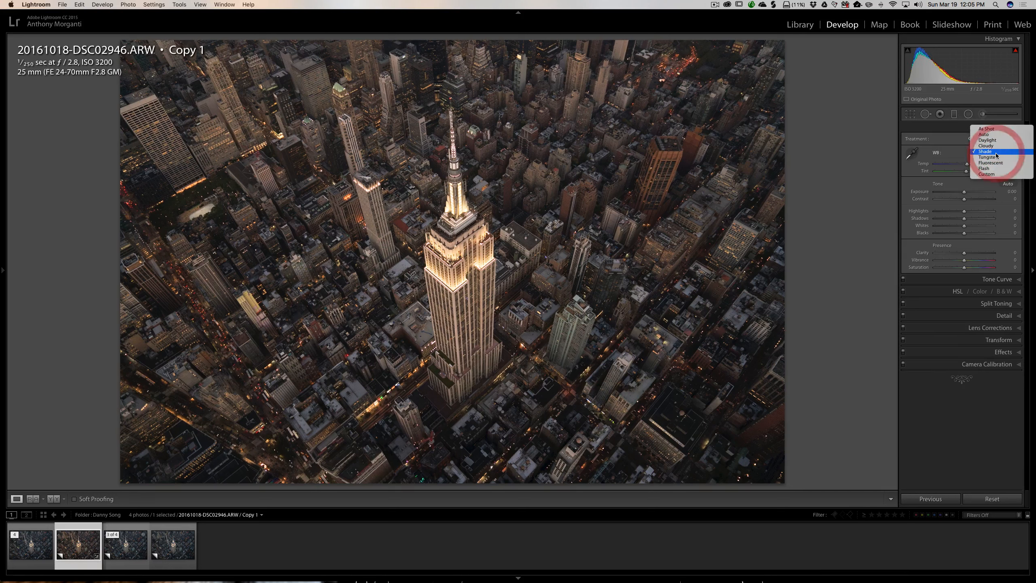
left_click(996, 158)
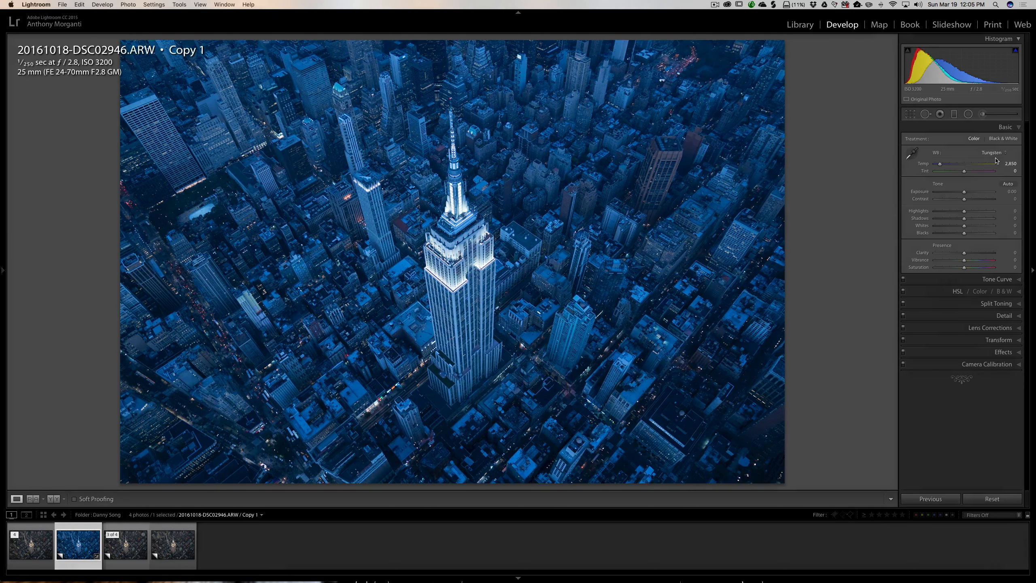
left_click(994, 153)
left_click(994, 158)
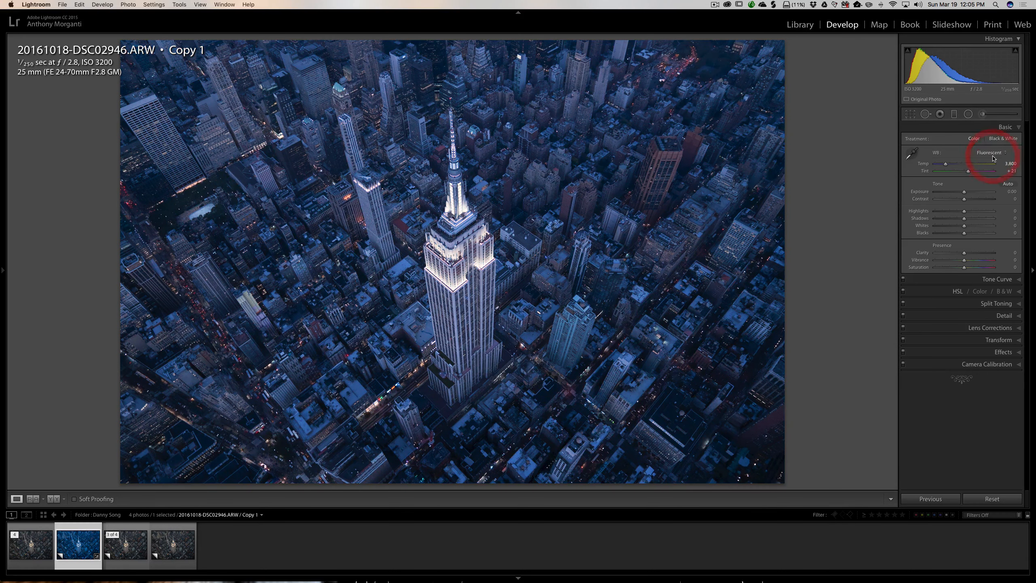
left_click(994, 153)
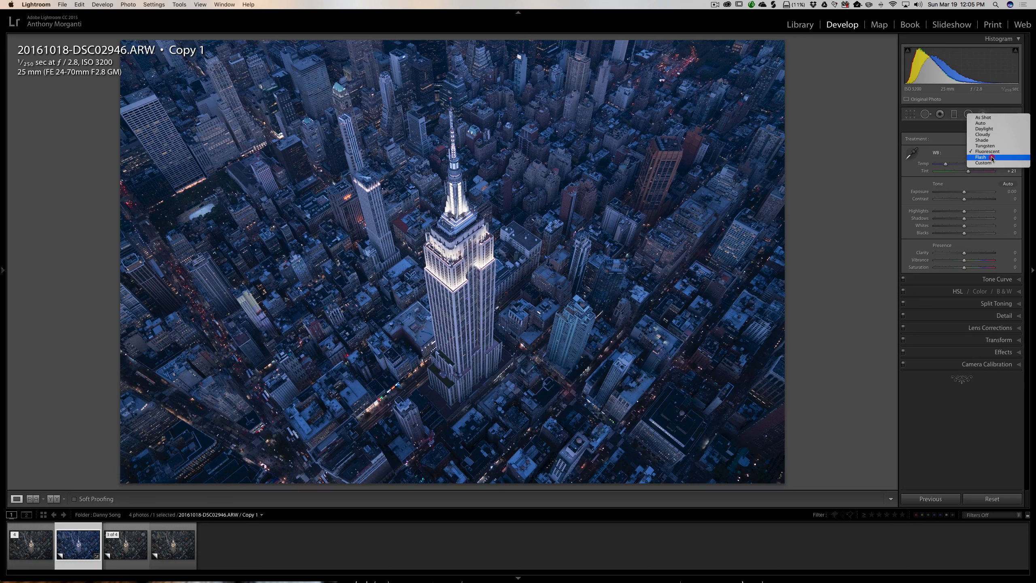
left_click(992, 158)
left_click(992, 154)
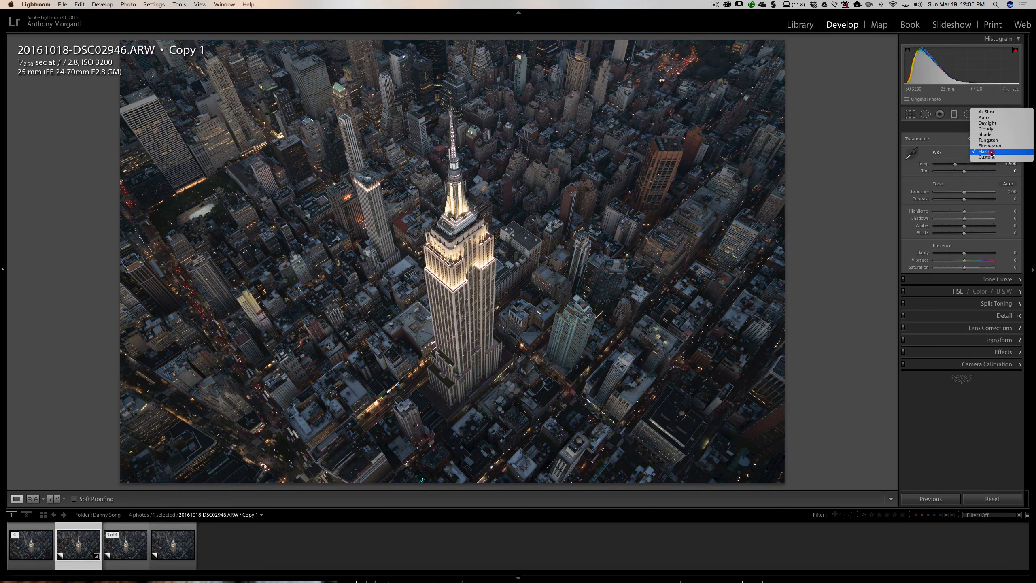
left_click(993, 111)
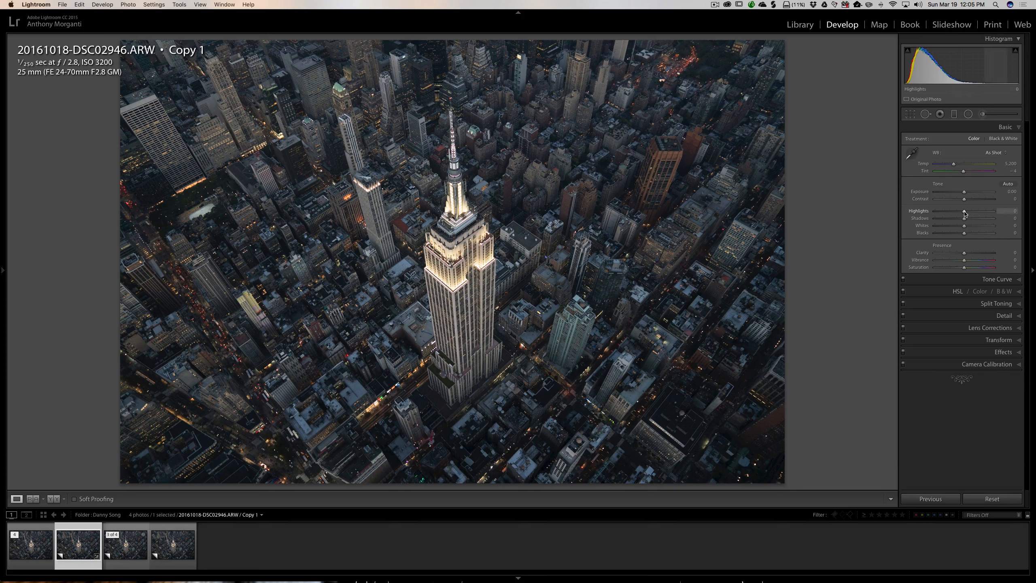
Step: Test brighter highlights, and set Highlights to -35 and Shadows to +23
left_click_drag(965, 212, 997, 213)
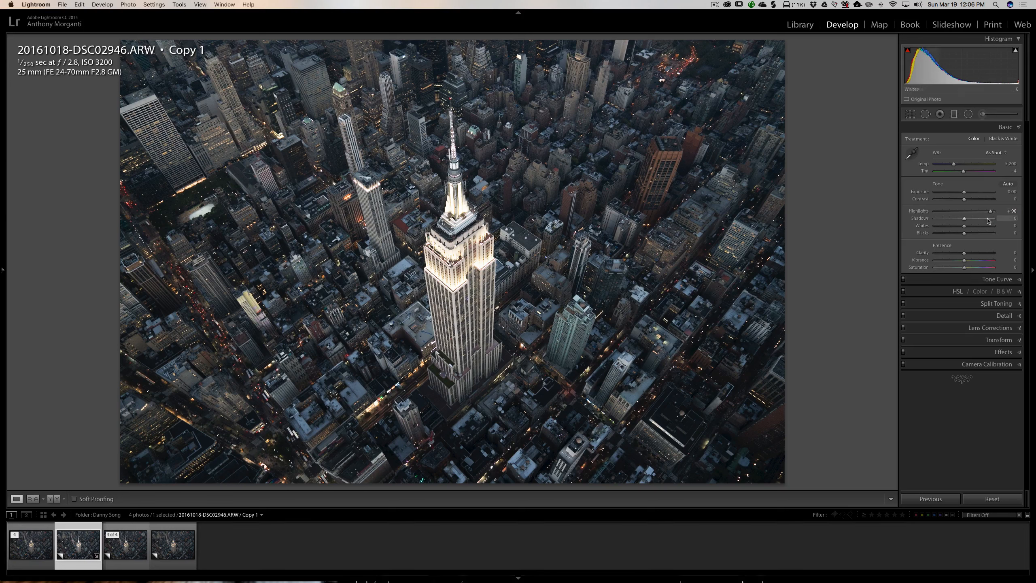
left_click_drag(990, 213, 960, 215)
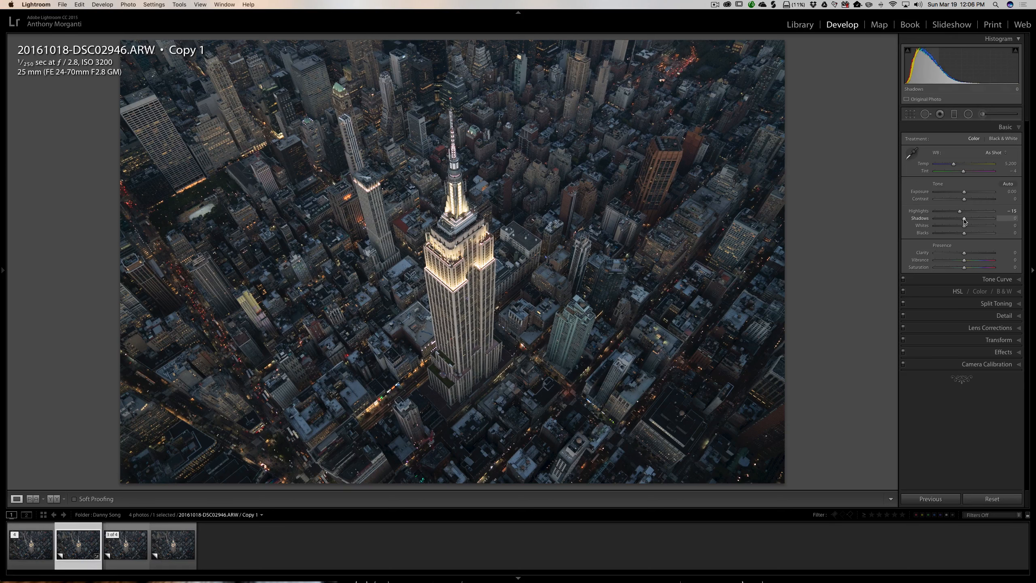
mouse_move(961, 211)
left_mouse_down()
mouse_move(970, 213)
mouse_move(948, 211)
left_mouse_up()
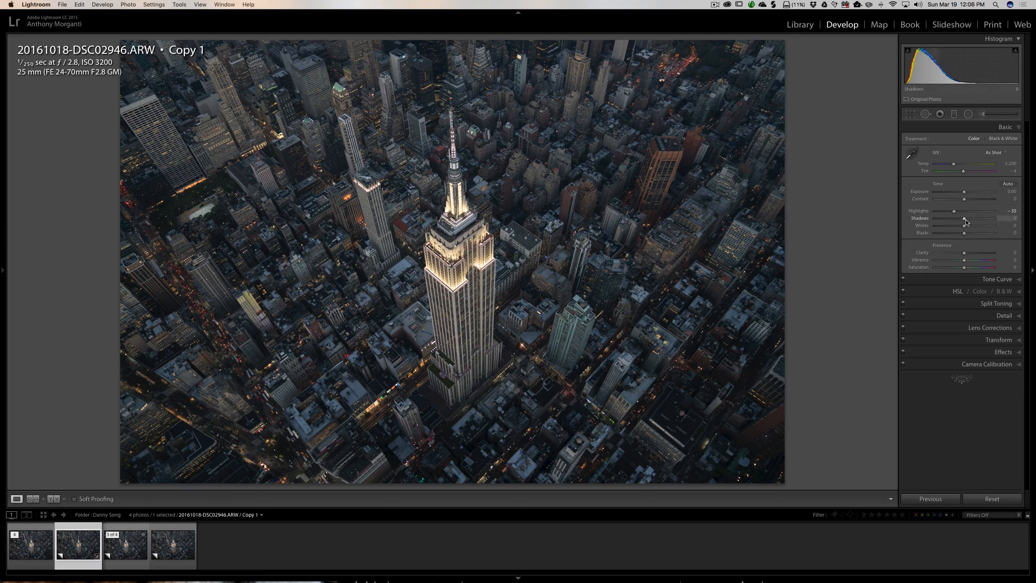
left_click_drag(965, 221, 973, 221)
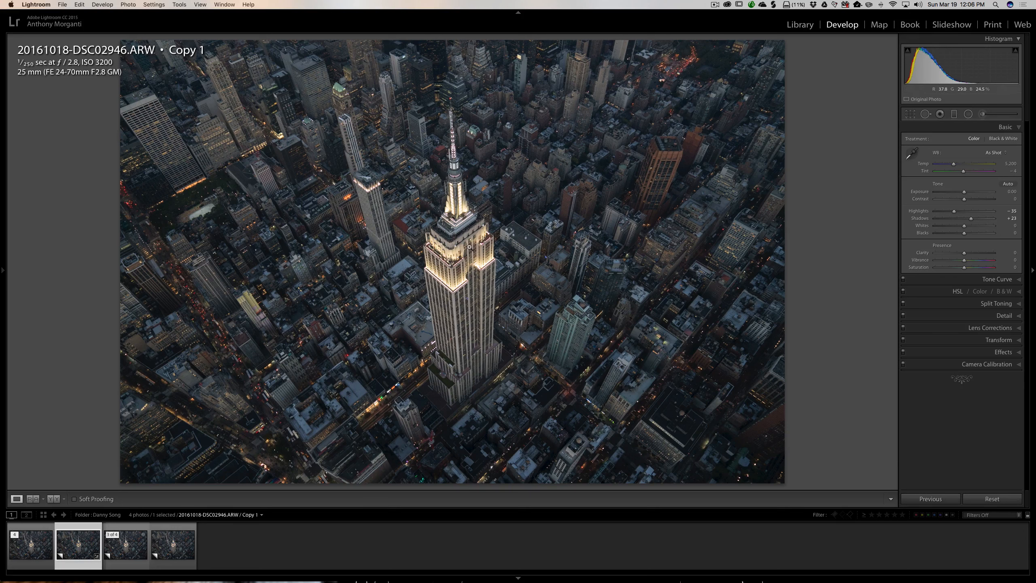
Step: Set Clarity to +30 and raise Vibrance slightly
left_click(966, 228)
left_click_drag(965, 253, 974, 254)
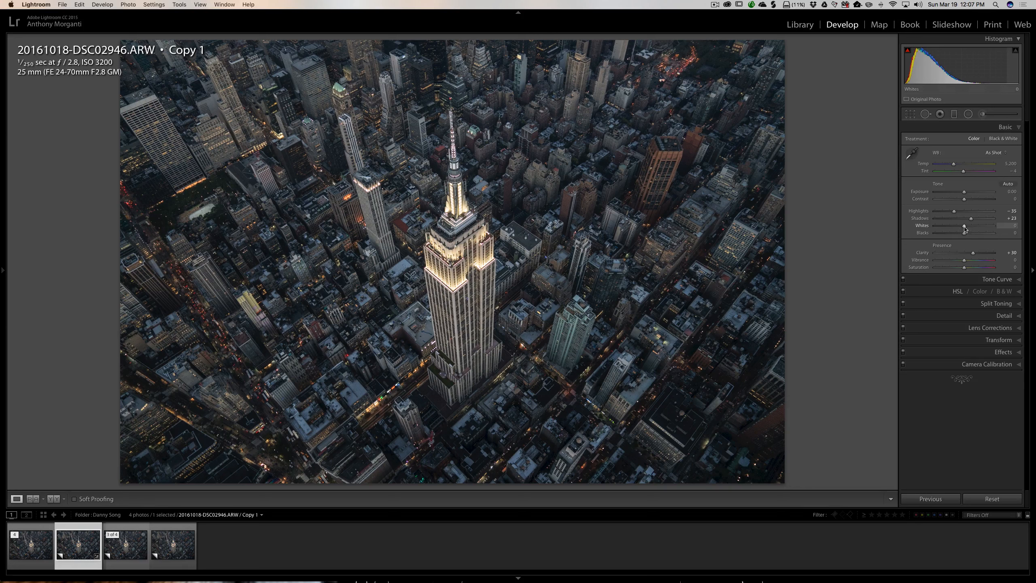
left_click_drag(964, 260, 969, 262)
Step: Try the Medium Contrast point curve on the tone curve and settle on Strong Contrast
left_click(1006, 280)
left_click(946, 239)
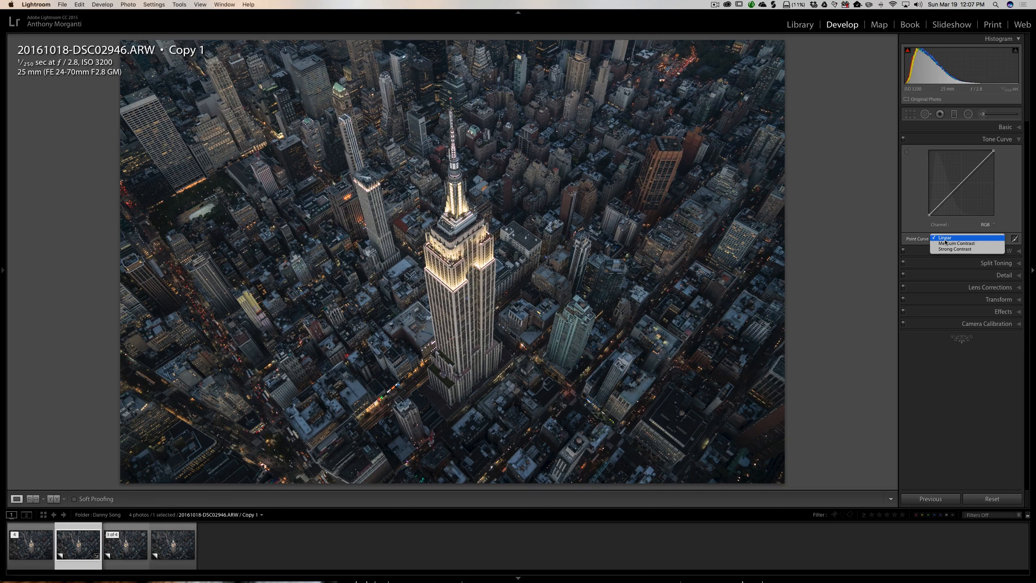
left_click(946, 243)
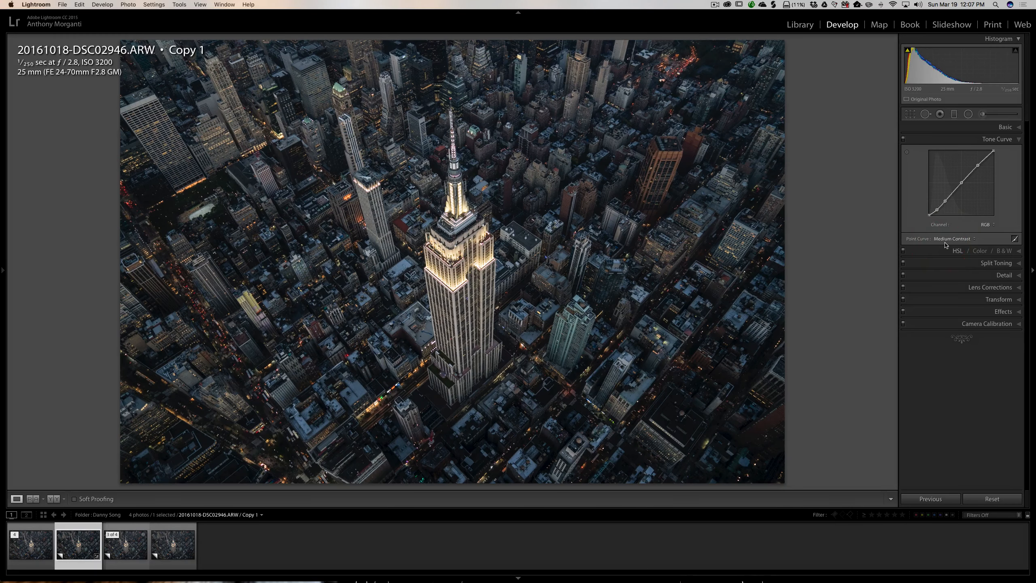
left_click(949, 240)
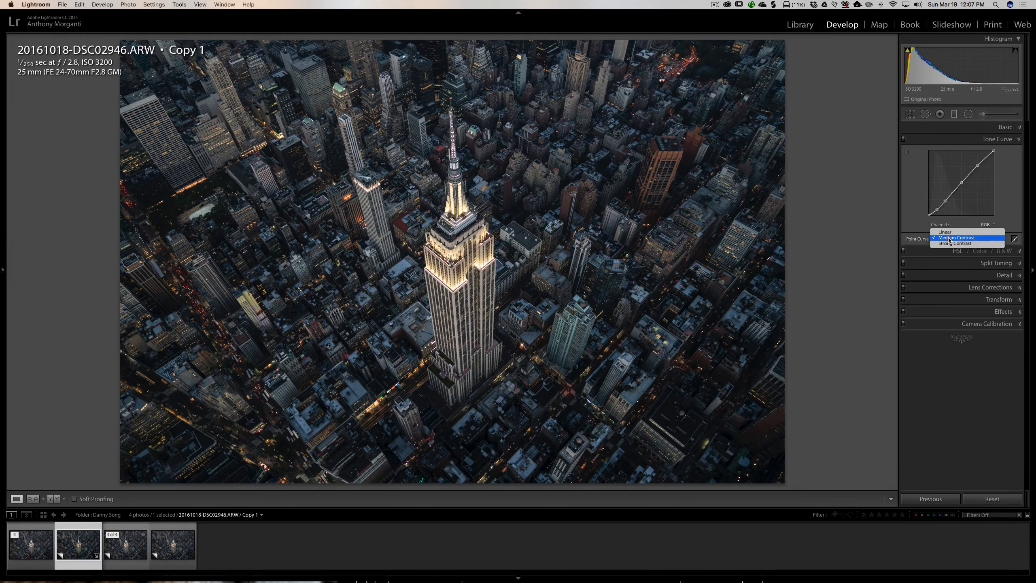
left_click(948, 245)
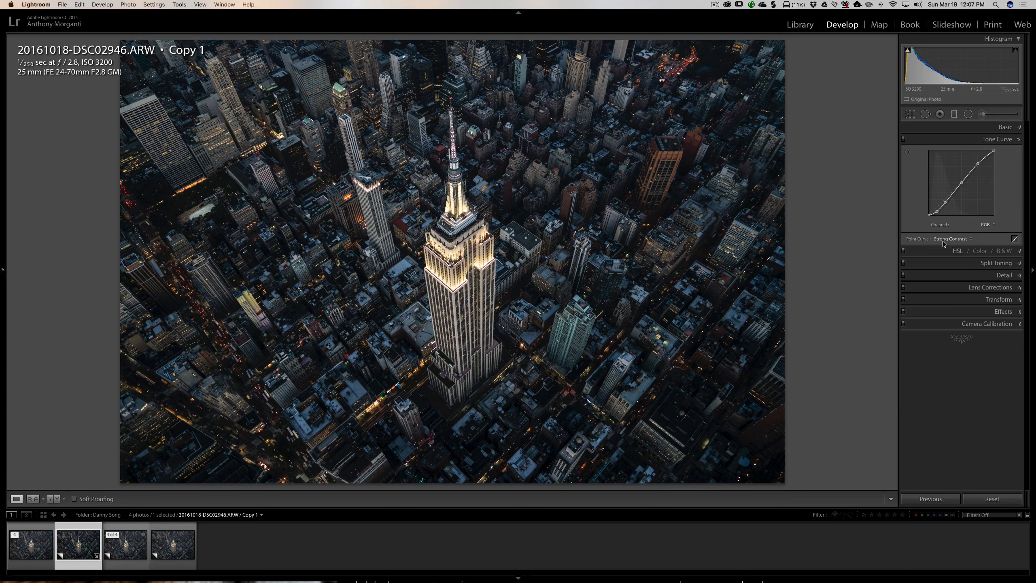
Step: Set Whites to +50 and Blacks to -7 on Copy 1, and compare the result with the original photo
left_click(1008, 127)
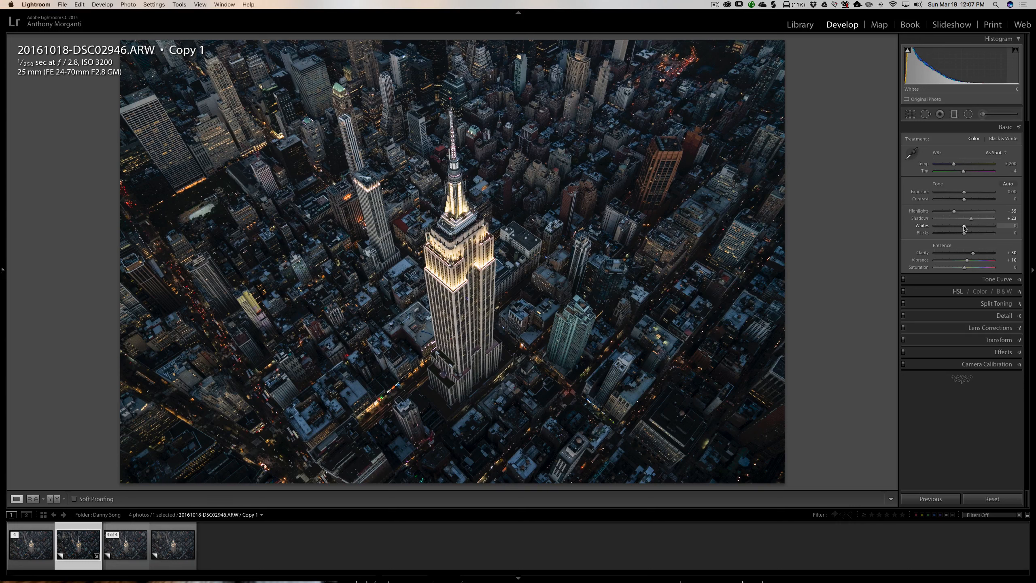
mouse_move(964, 228)
left_mouse_down()
mouse_move(979, 228)
mouse_move(963, 236)
left_mouse_up()
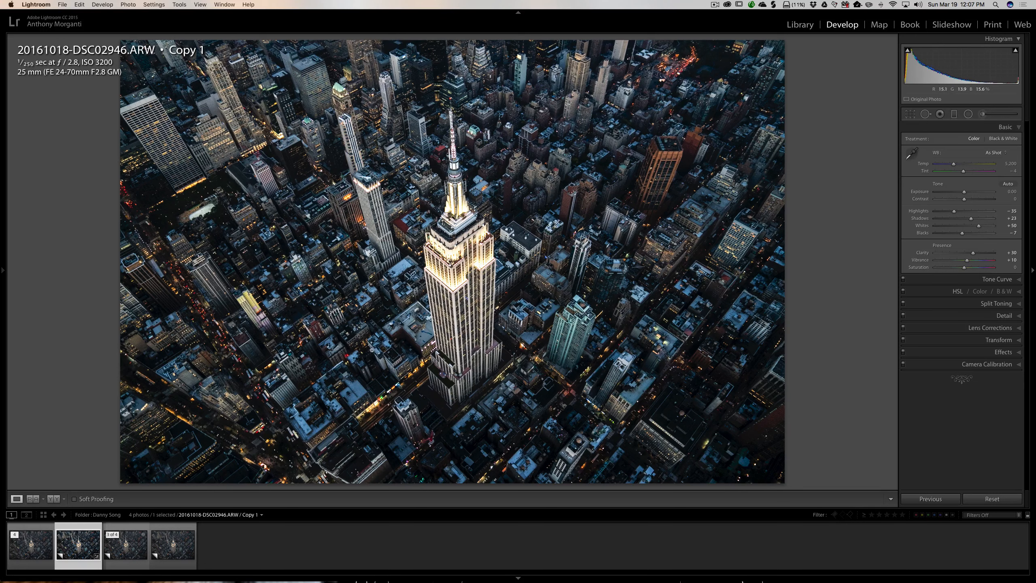
left_click(23, 547)
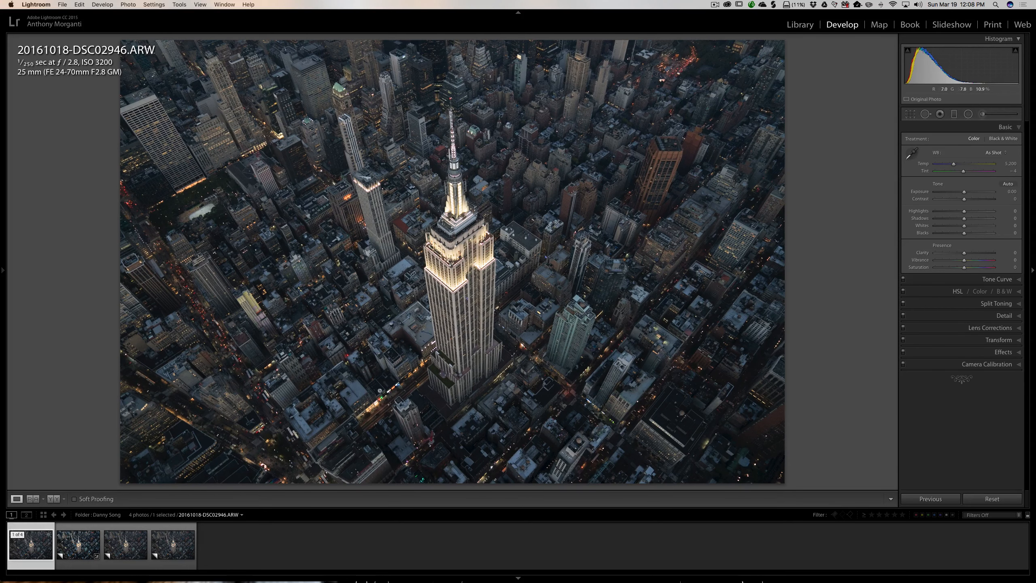
left_click(85, 550)
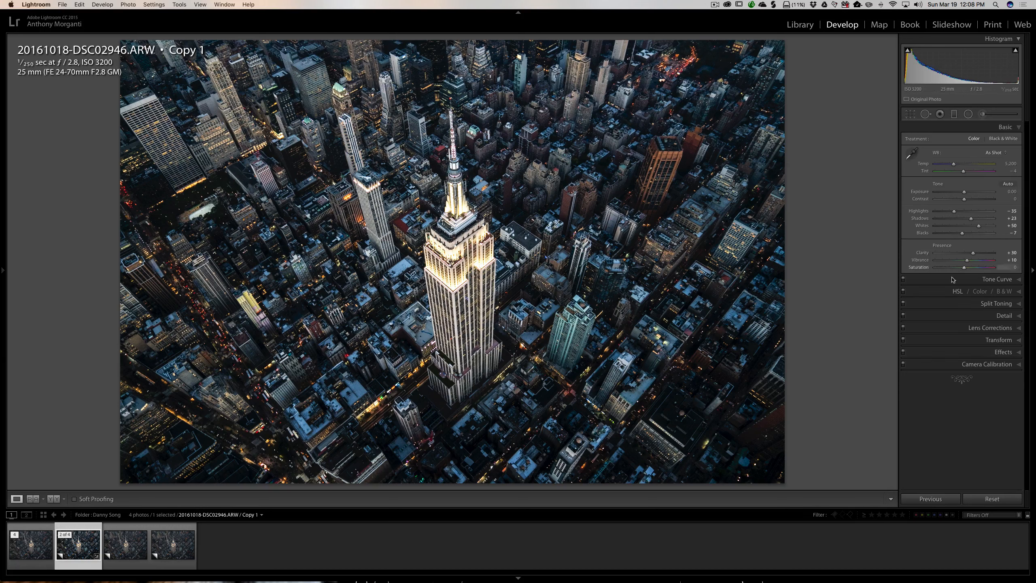
Step: Zoom in to check the noise, and set Luminance noise reduction to 60 and Sharpening Amount to 44
left_click(1002, 127)
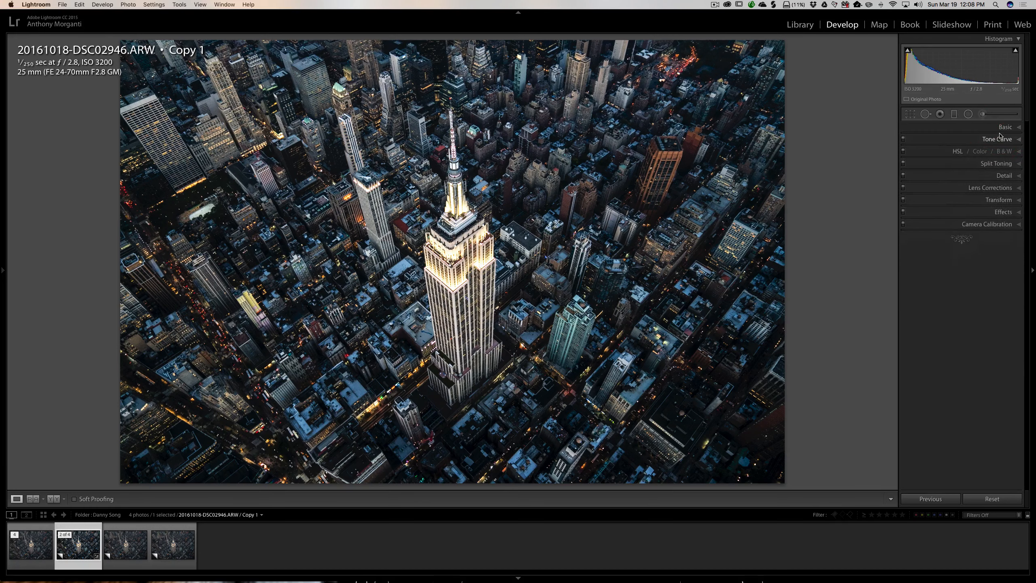
left_click(1003, 176)
left_click(508, 202)
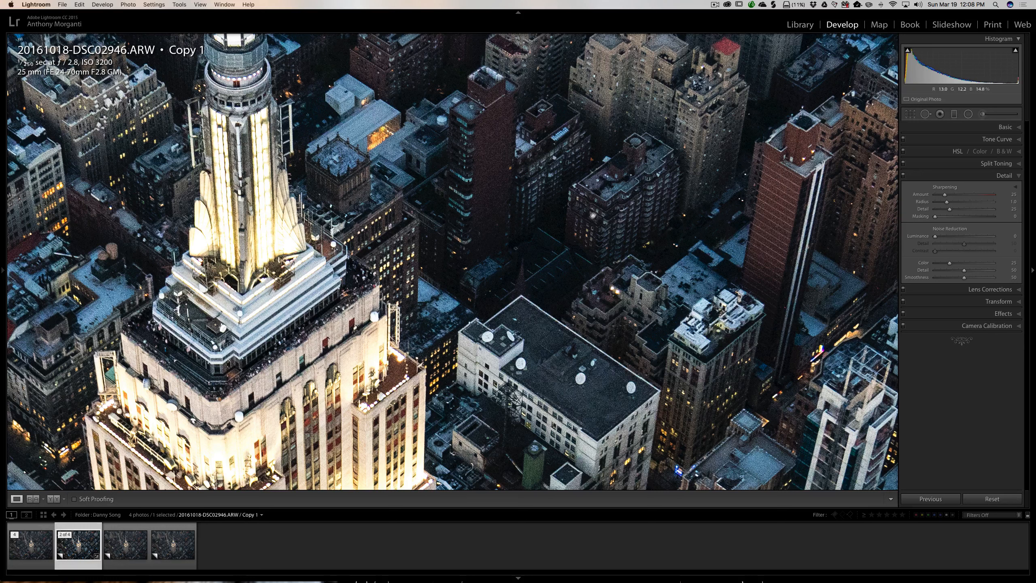
left_click_drag(935, 237, 971, 241)
left_click(970, 239)
left_click(720, 201)
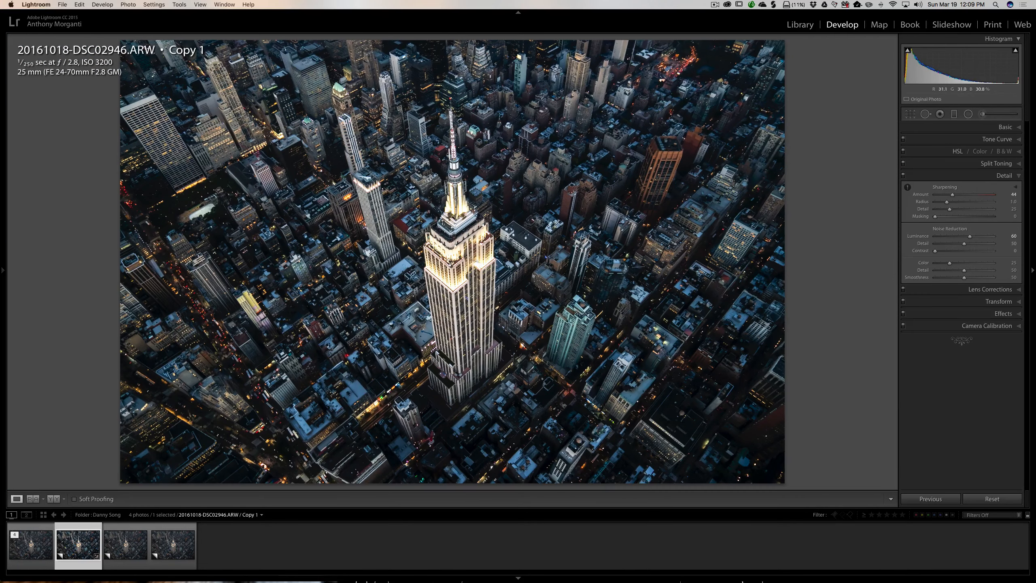
left_click(1007, 177)
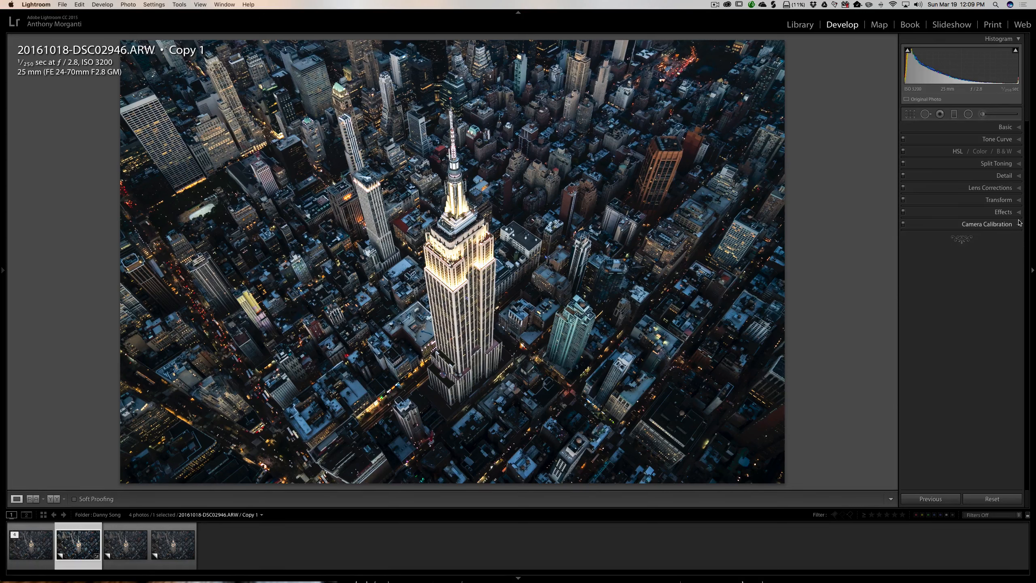
Step: Try a slight post-crop vignette on Copy 1 and reset its amount
left_click(1002, 212)
left_click_drag(965, 239, 958, 240)
double_click(925, 240)
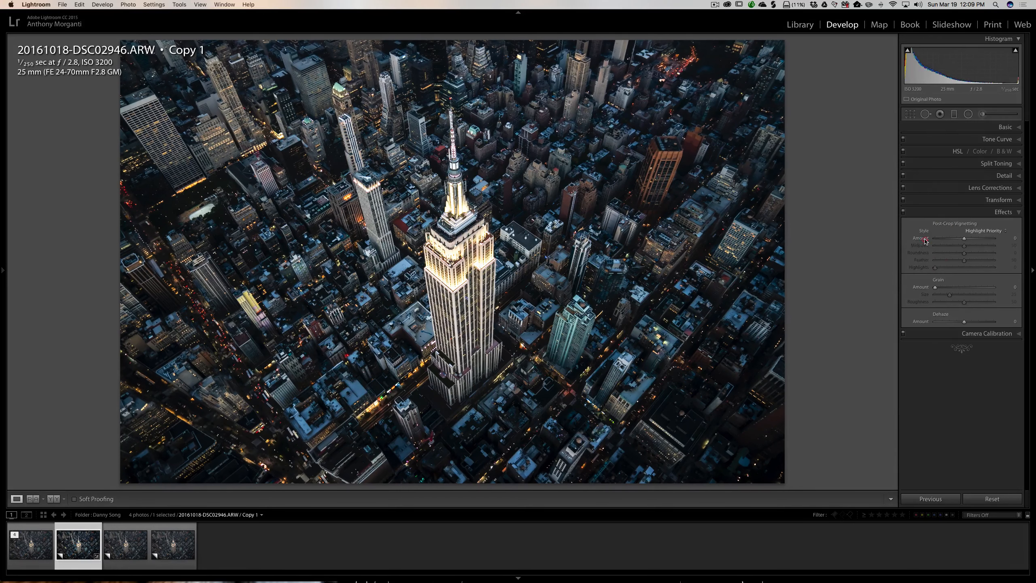
left_click(1003, 213)
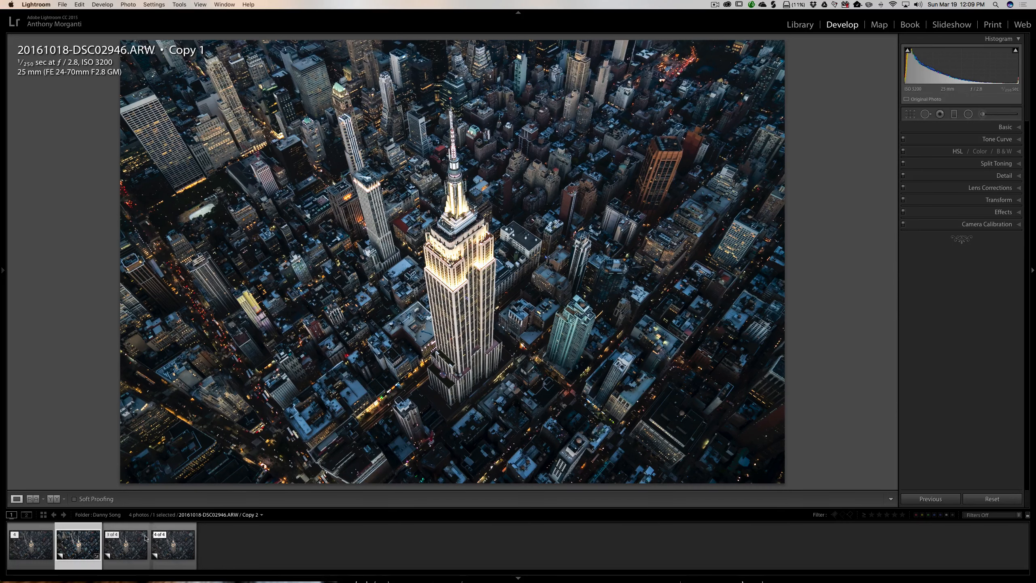
Step: On Copy 2, set Highlights to -10, Shadows to +93, Clarity to +35 and Vibrance to +11
left_click(130, 555)
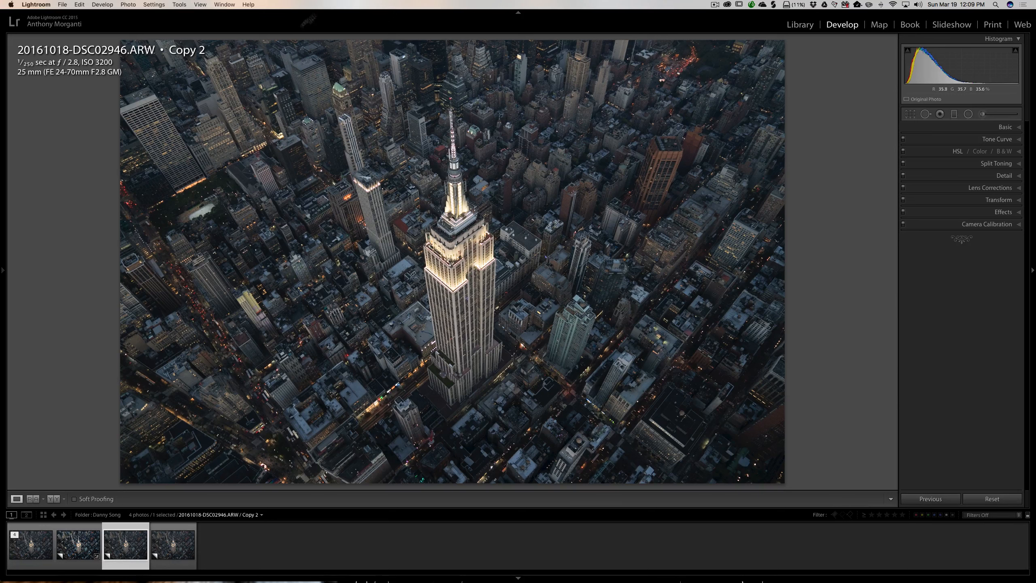
left_click(1012, 127)
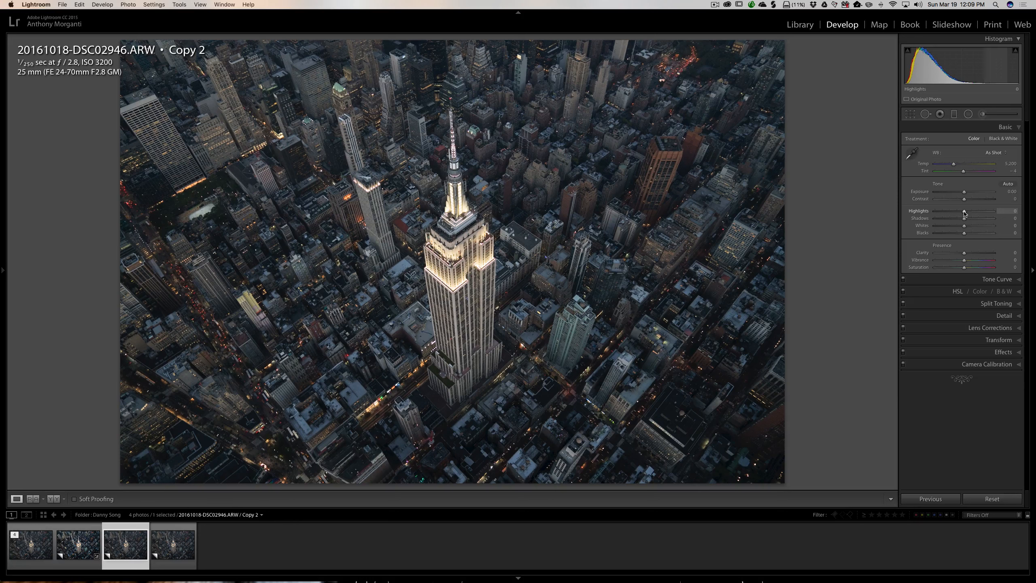
left_click_drag(959, 213, 991, 221)
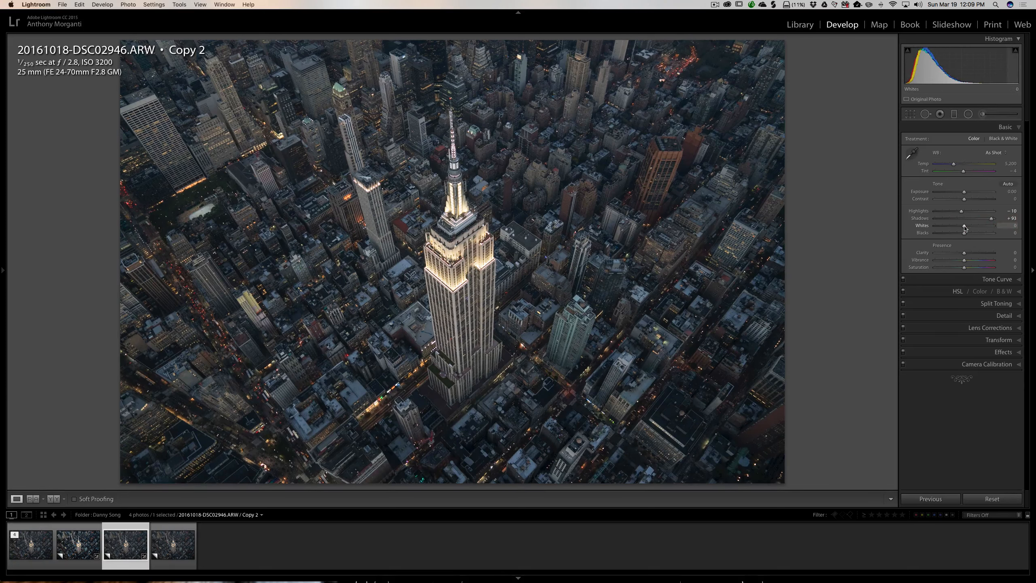
left_click_drag(965, 252, 975, 254)
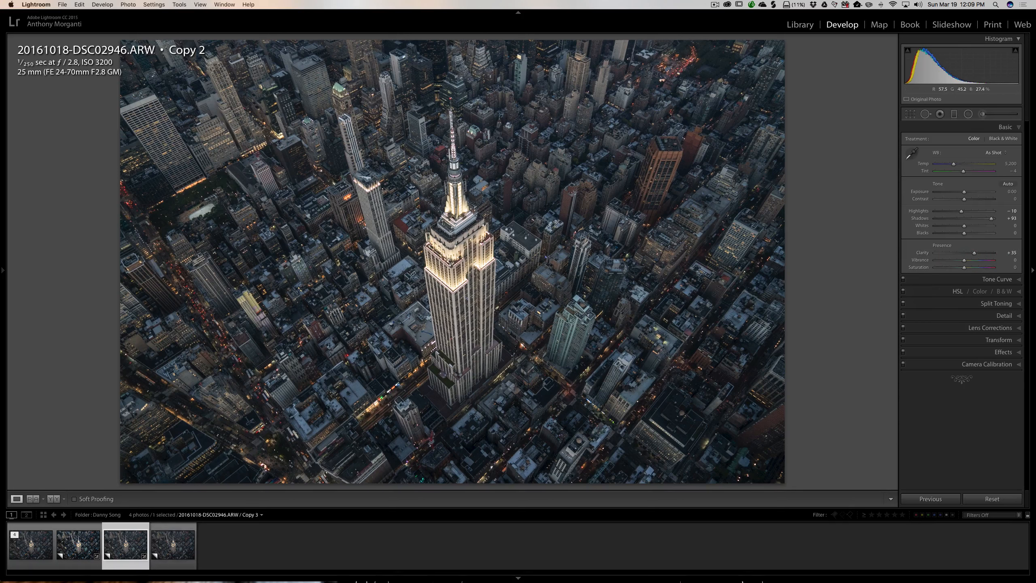
left_click_drag(967, 262, 970, 262)
Step: Apply the Strong Contrast point curve to Copy 2
left_click(967, 279)
left_click(946, 240)
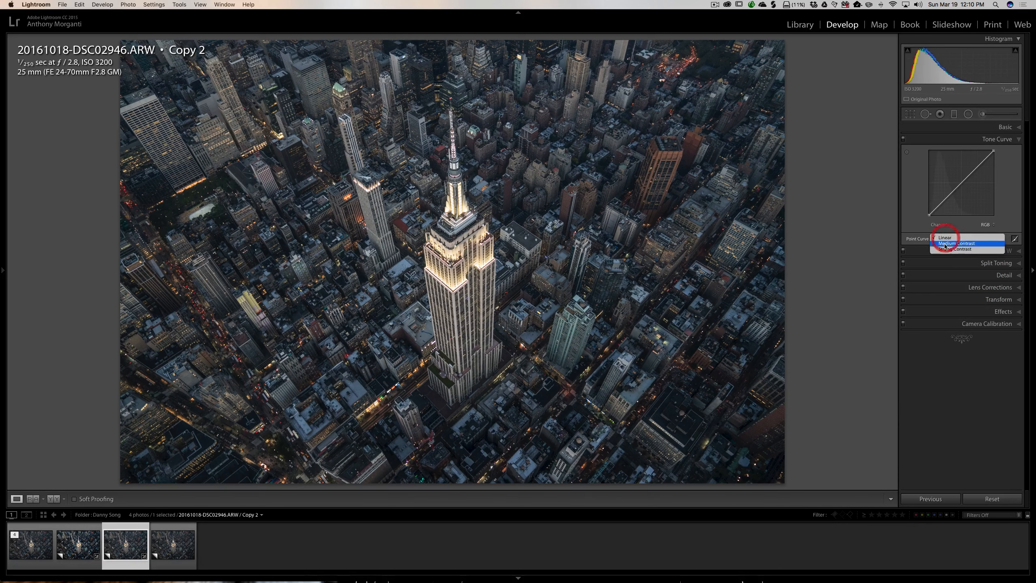
left_click(943, 253)
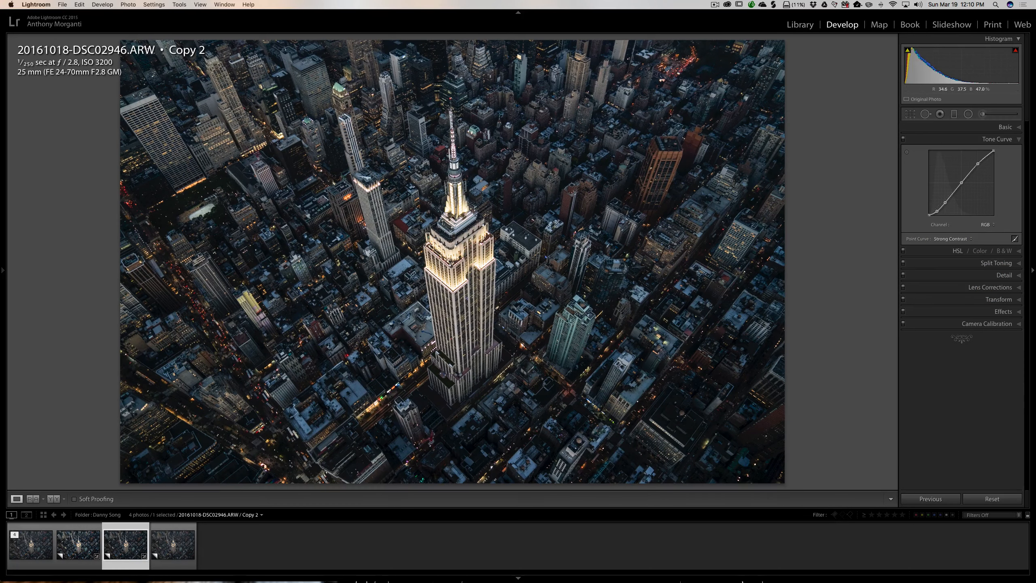
Step: Set Whites to +27 and Blacks to -23 on Copy 2
left_click(1007, 130)
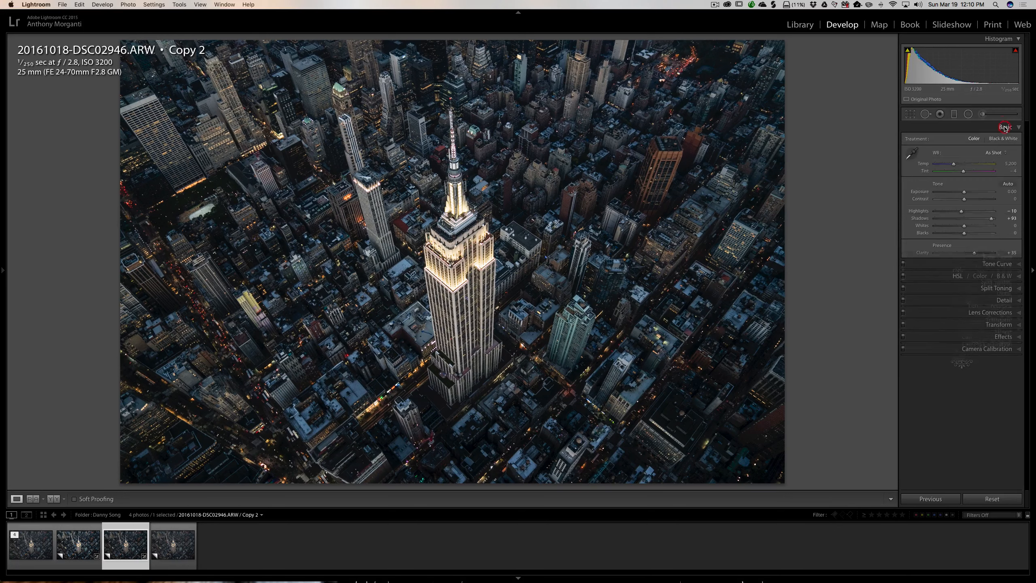
mouse_move(964, 227)
left_mouse_down()
mouse_move(973, 228)
mouse_move(958, 235)
left_mouse_up()
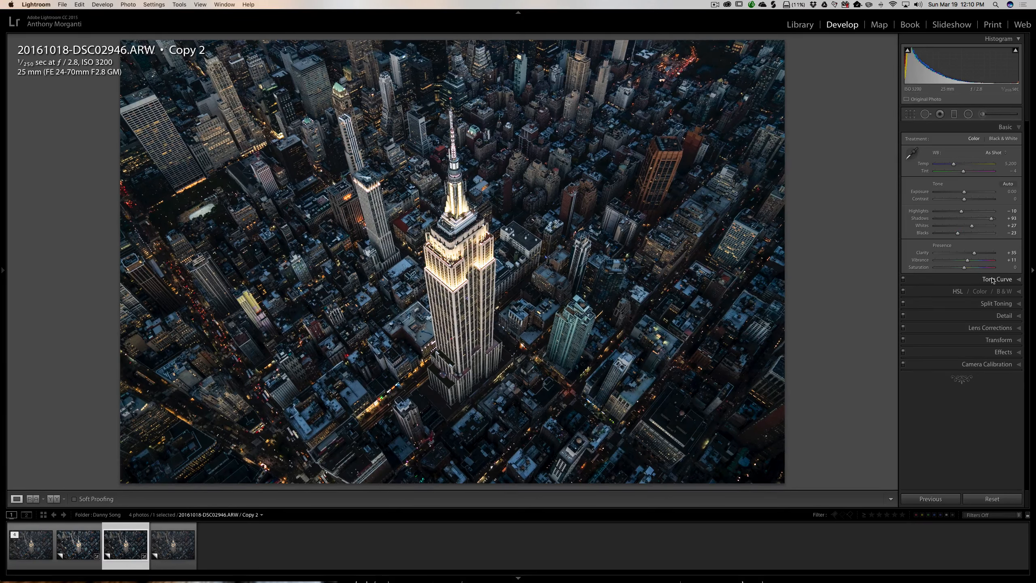
left_click(1006, 128)
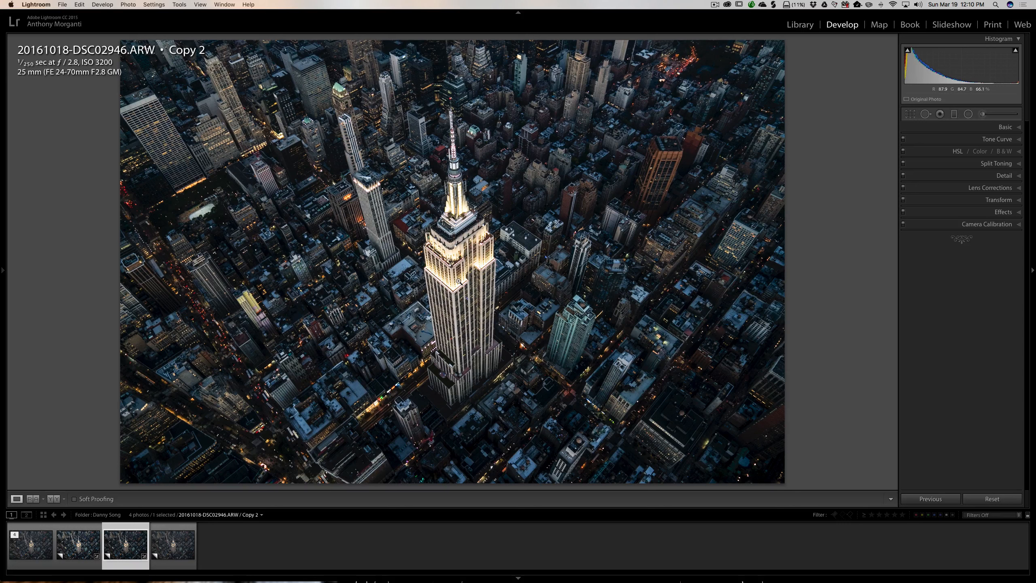
Step: On Copy 3, set Highlights to +100, Shadows to -45, Whites to +82 and Blacks to -33
left_click(161, 537)
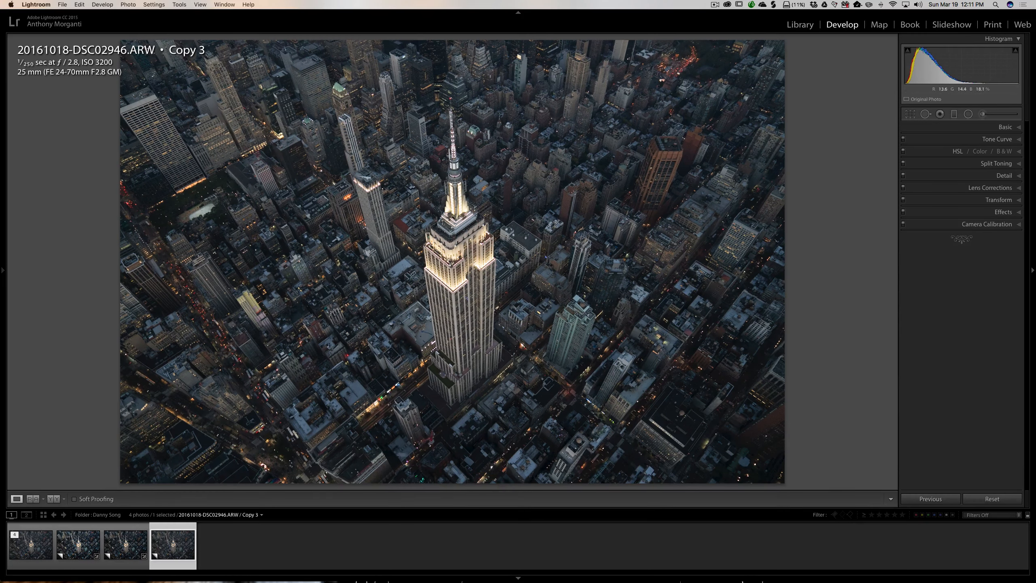
left_click(1001, 128)
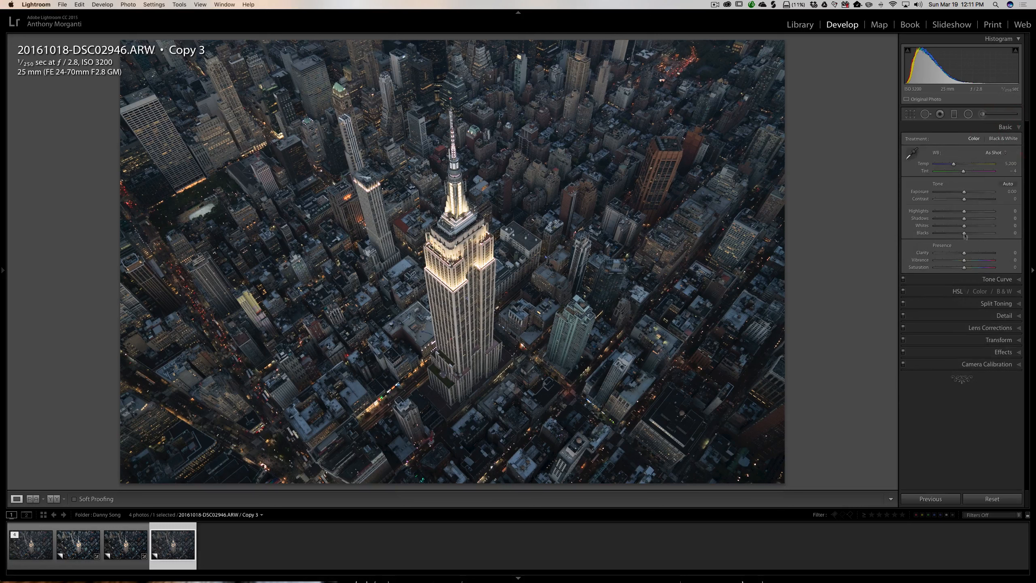
left_click_drag(965, 212, 950, 233)
Step: Try the Medium Contrast point curve on Copy 3 and return the curve to Linear
left_click(997, 279)
left_click(950, 239)
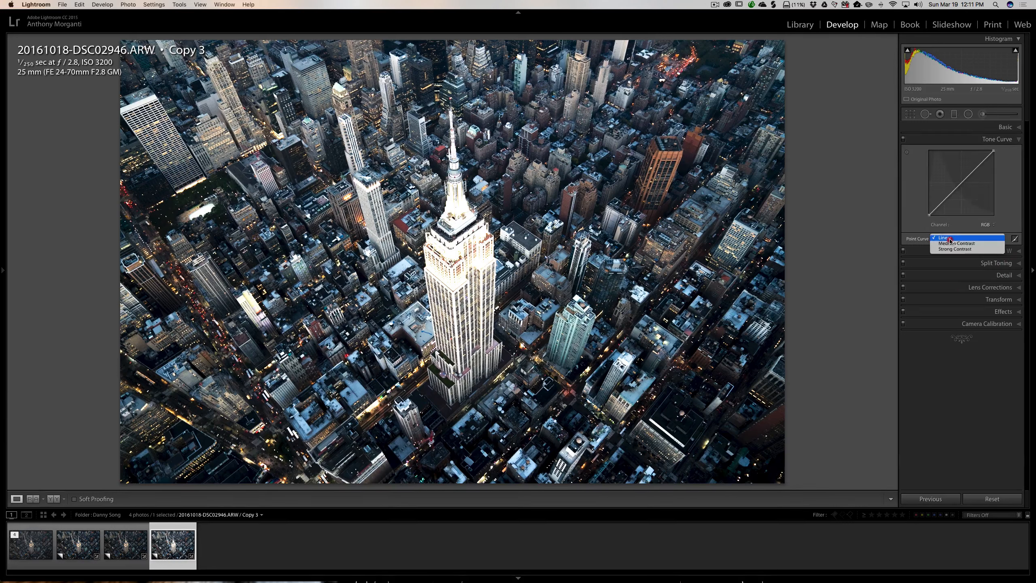
left_click(950, 243)
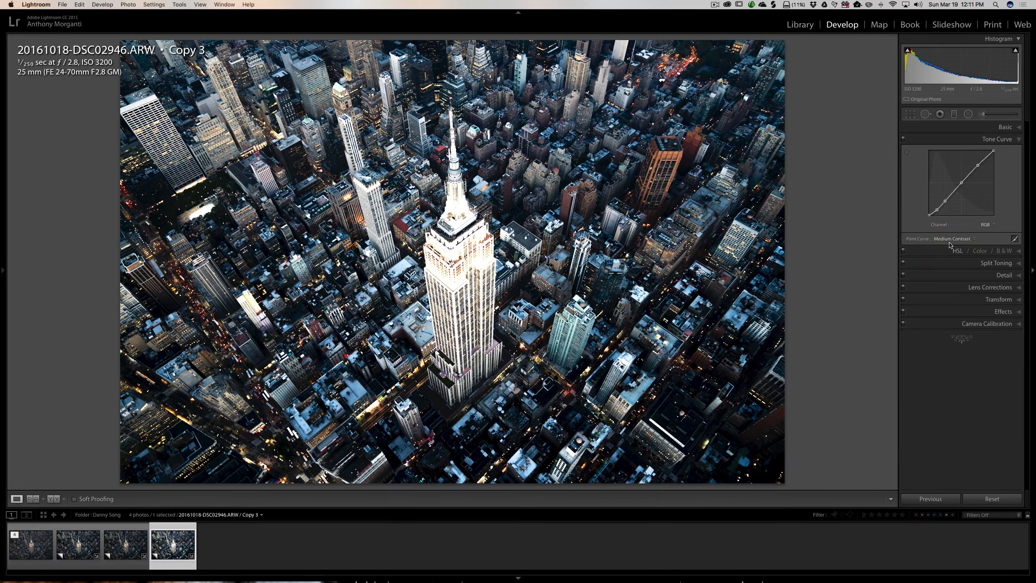
left_click(966, 241)
left_click(961, 233)
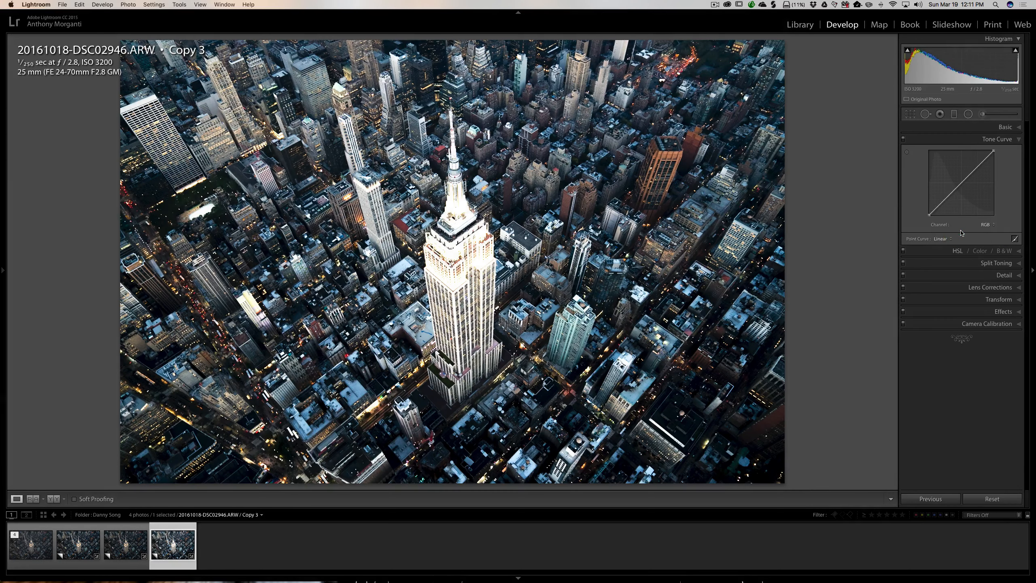
Step: Set Clarity to +30 and Vibrance to +10 on Copy 3
left_click(1005, 127)
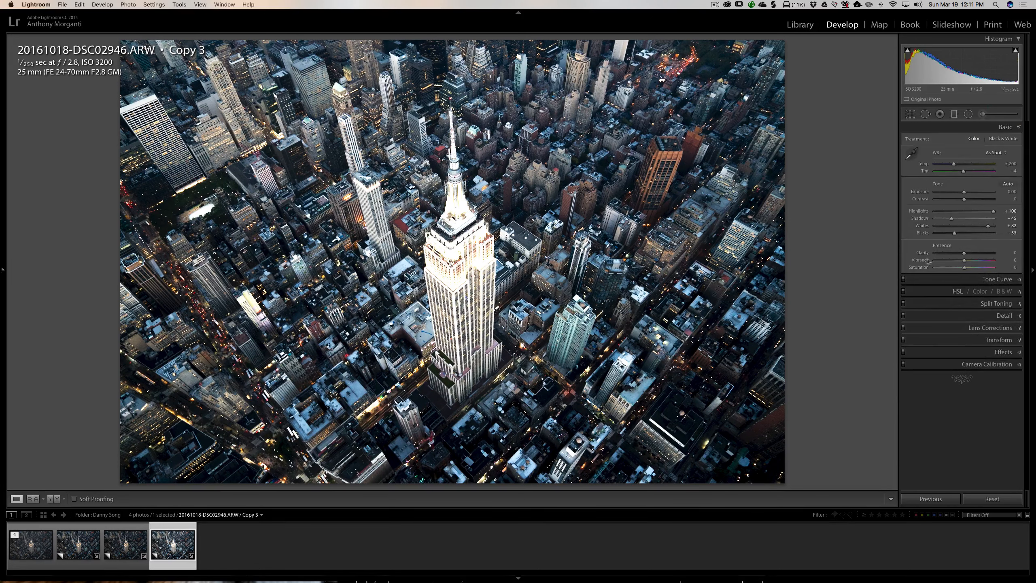
left_click_drag(964, 253, 967, 261)
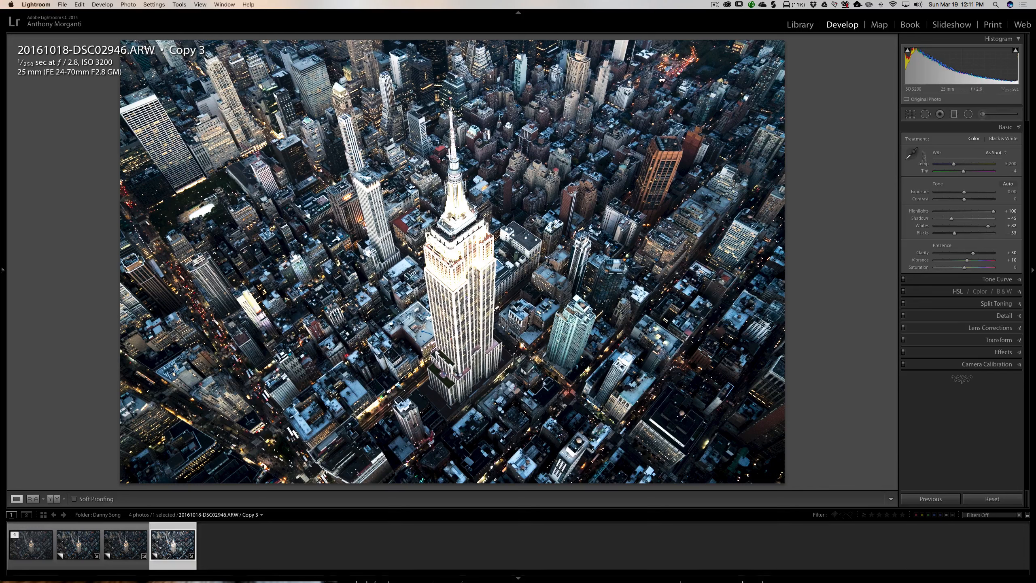
left_click(1002, 127)
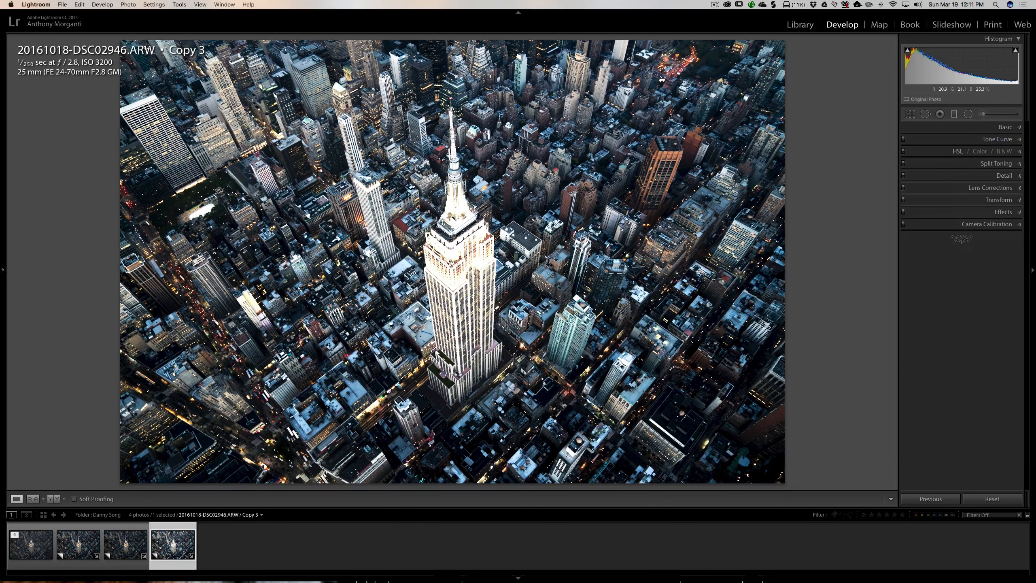
Step: Test the Highlights on Copy 3, keep them at +100, and set Whites to +69
left_click(1003, 127)
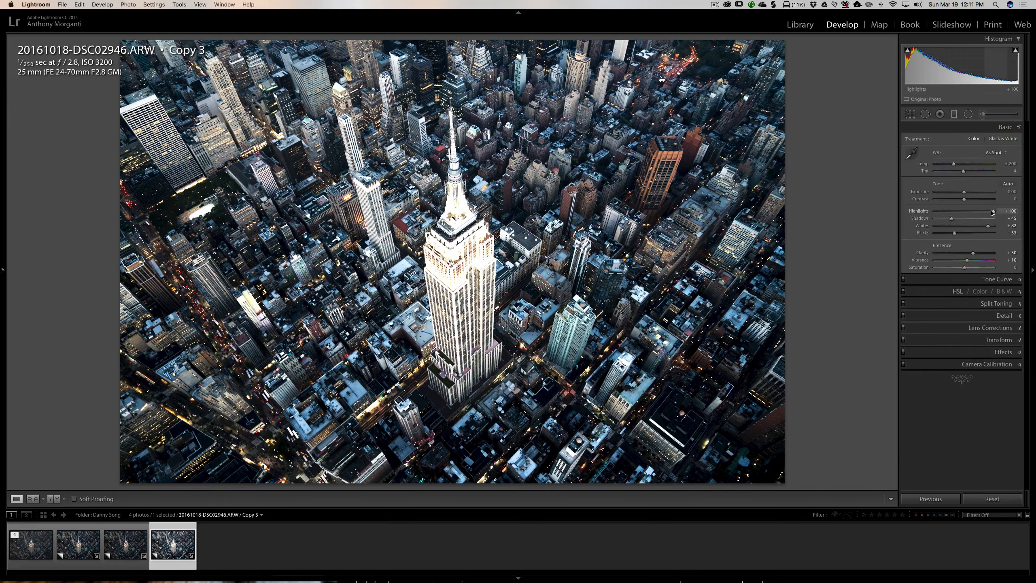
mouse_move(993, 212)
left_mouse_down()
mouse_move(975, 213)
mouse_move(993, 214)
left_mouse_up()
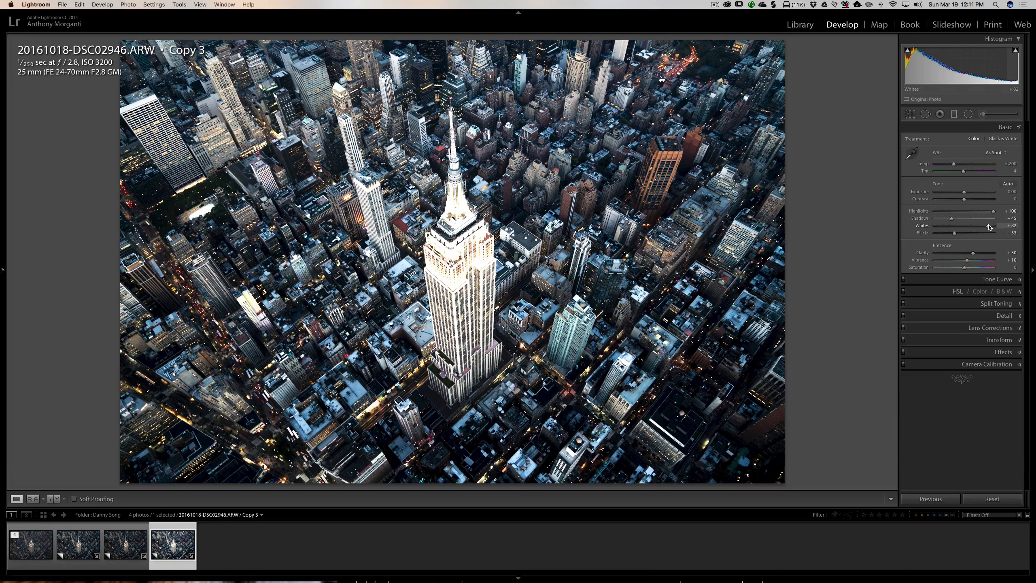
left_click_drag(989, 227, 985, 227)
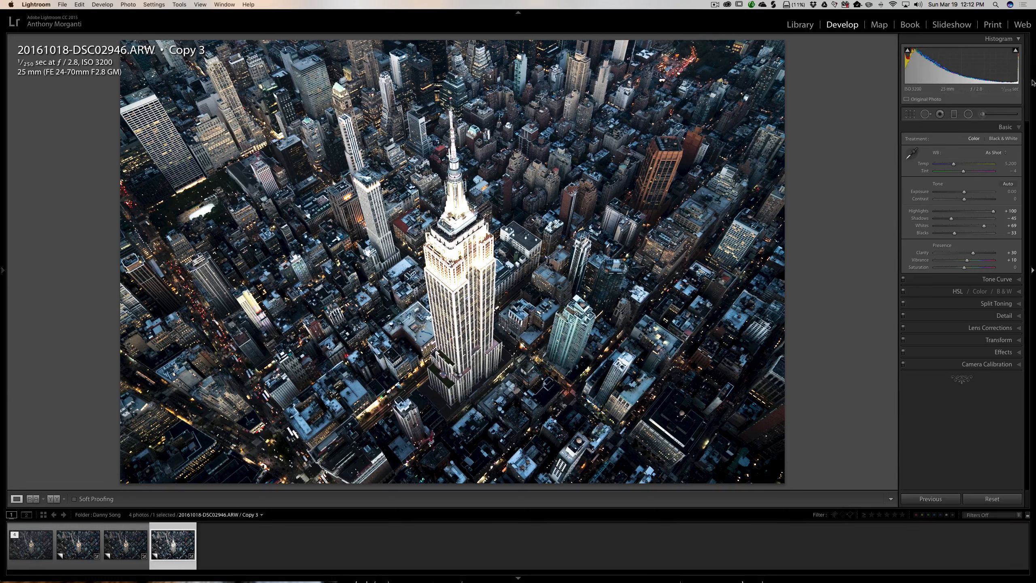
left_click(978, 130)
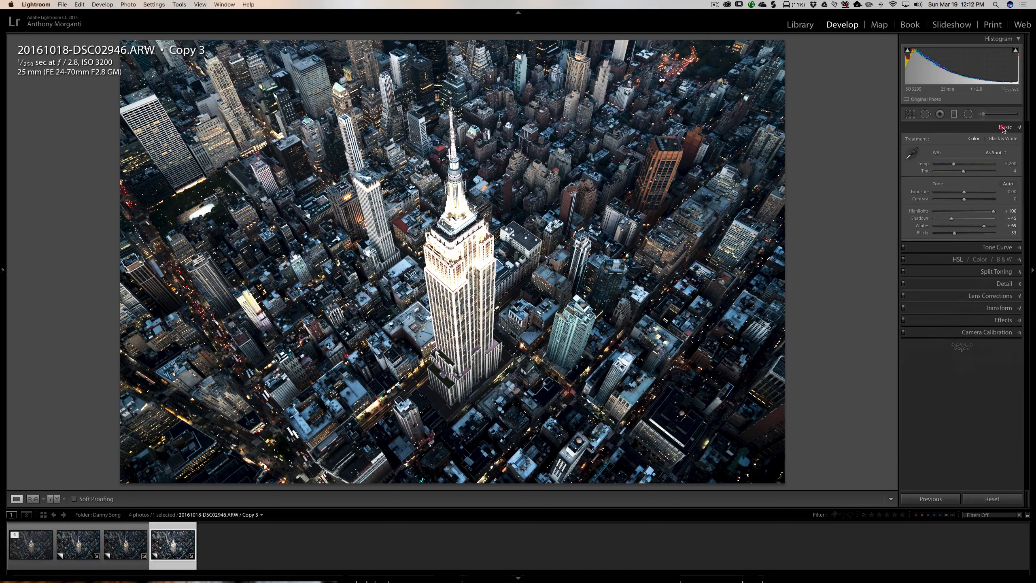
Step: Select Copy 2 and Copy 3 and open them together as layers of one document in Photoshop
left_click(137, 546)
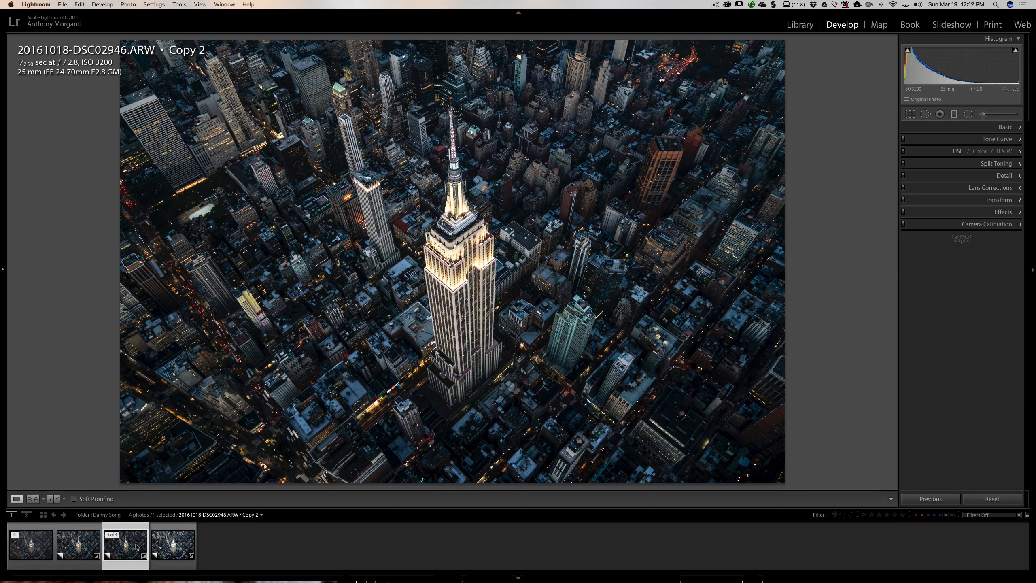
left_click(173, 554, "super")
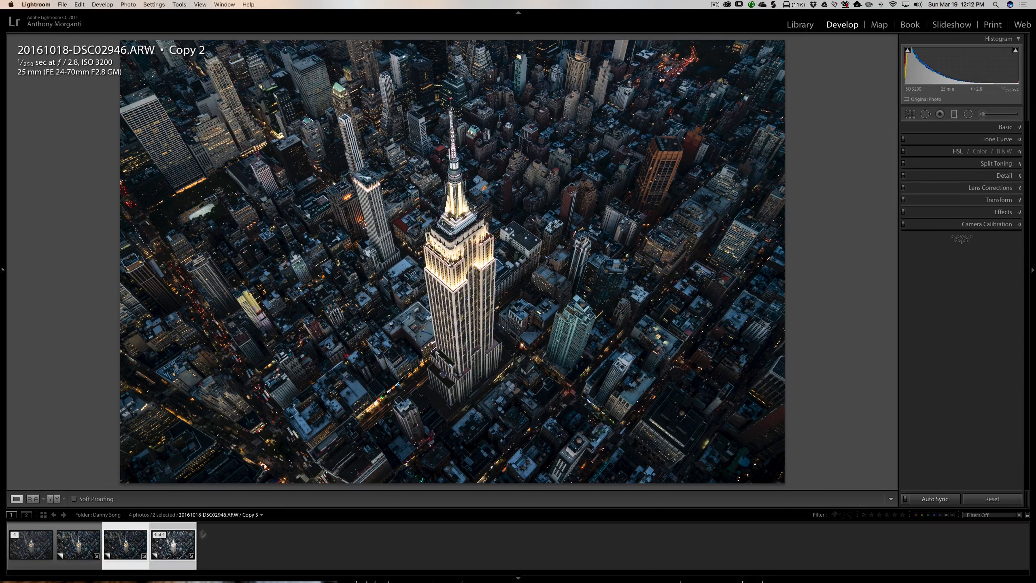
right_click(182, 540)
mouse_move(184, 542)
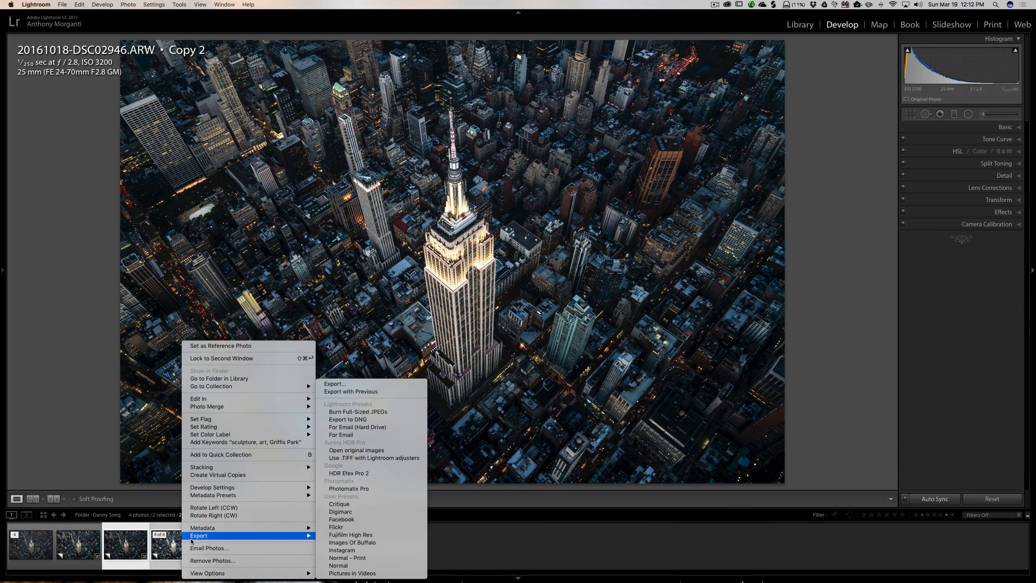
mouse_move(302, 399)
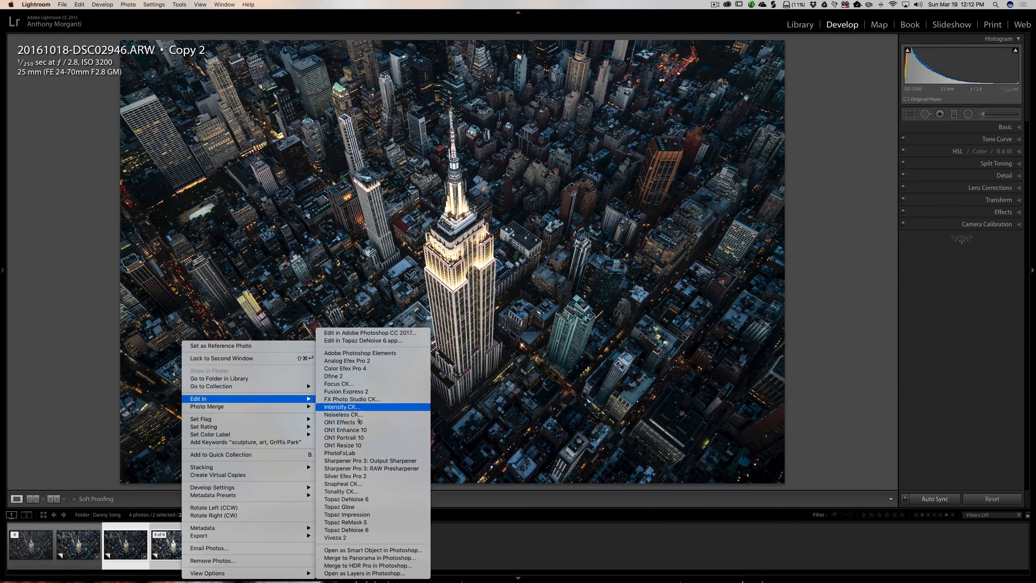
left_click(394, 573)
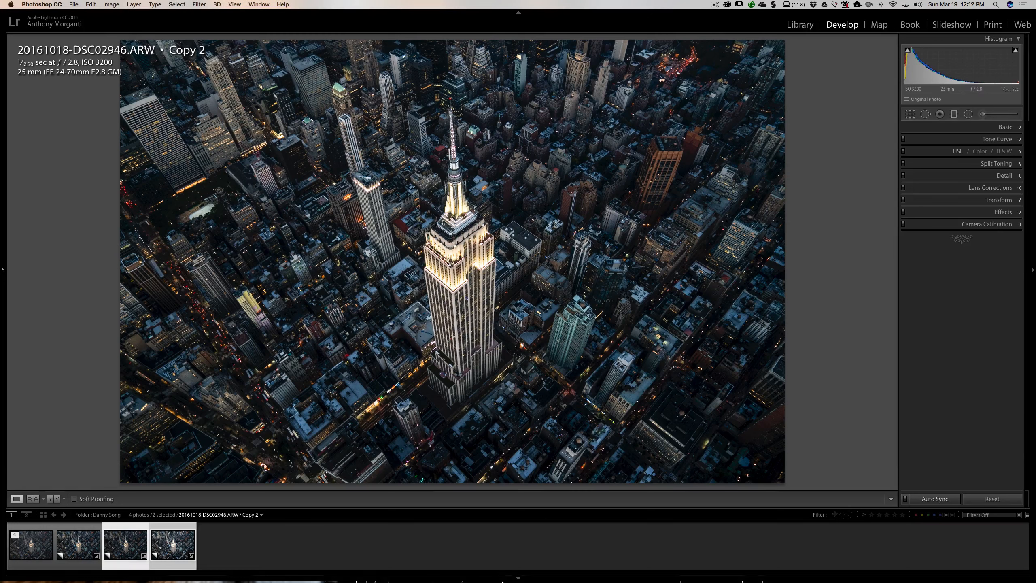
mouse_move(503, 581)
left_click(686, 561)
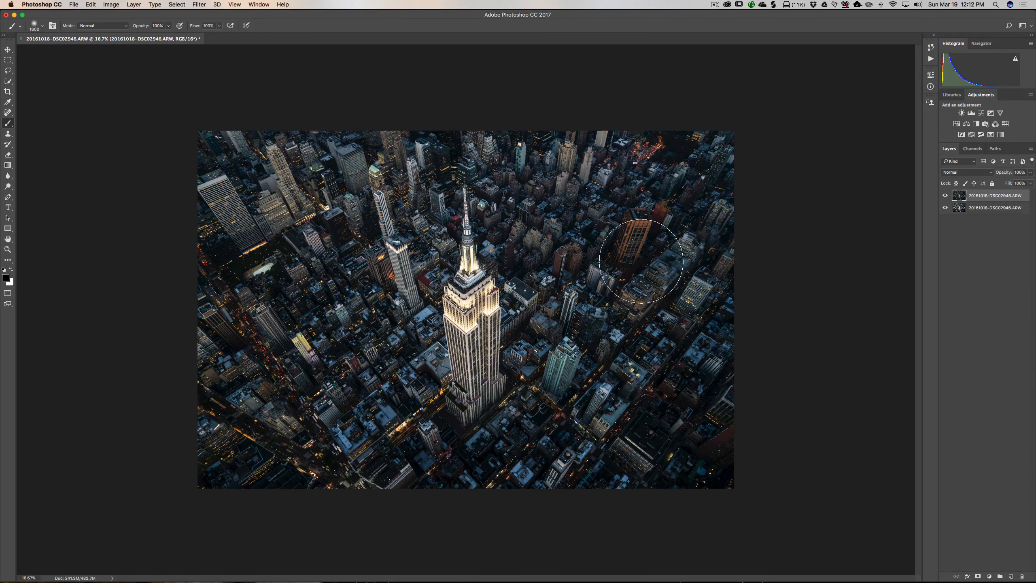
Step: Compare the darker and brighter versions by hiding and reshowing the upper layer
left_click(945, 197)
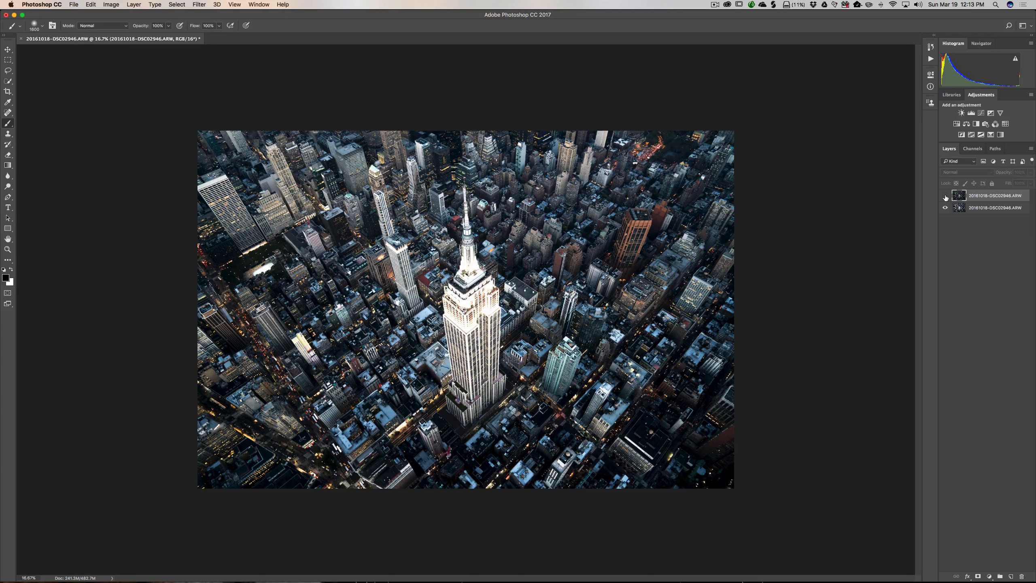
left_click(945, 196)
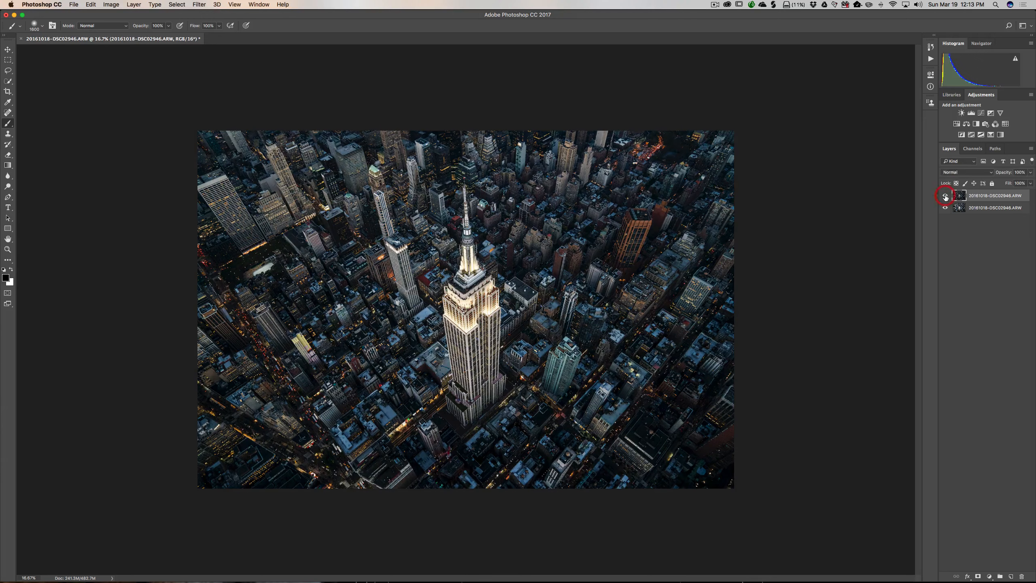
left_click(984, 196)
left_click(945, 196)
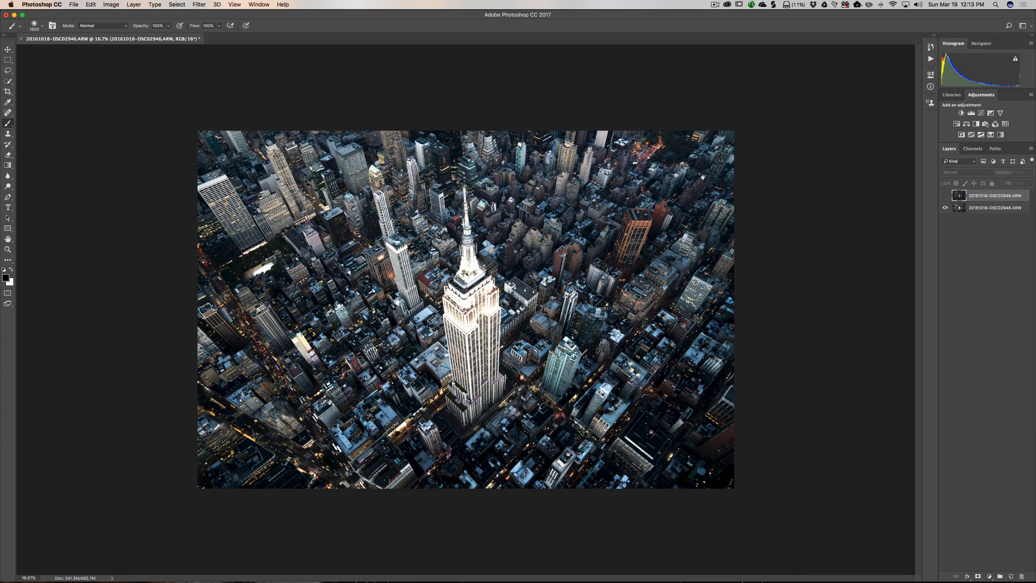
left_click(945, 196)
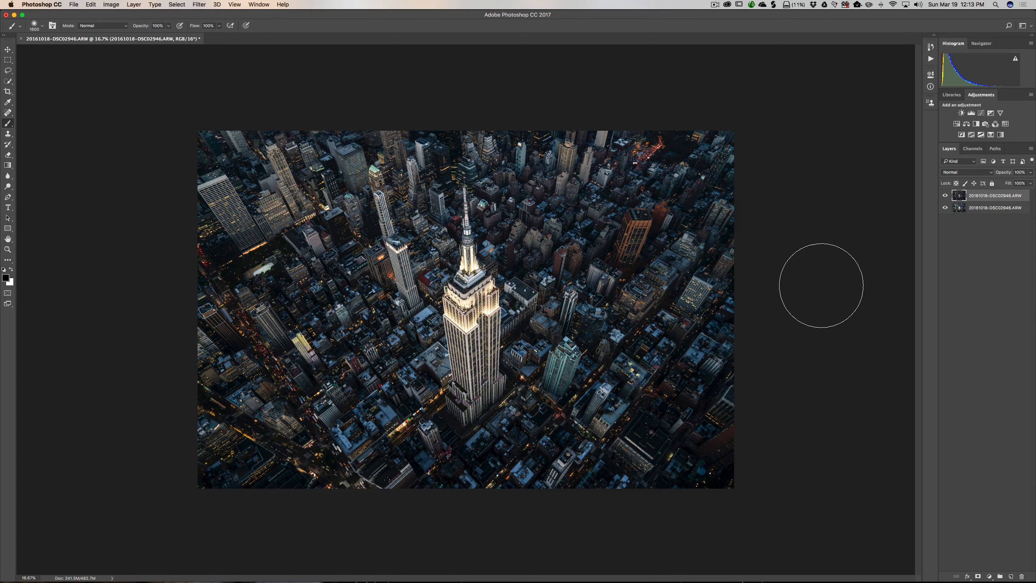
Step: Add a white layer mask to the upper, darker layer and check the brighter layer beneath it
left_click(976, 196)
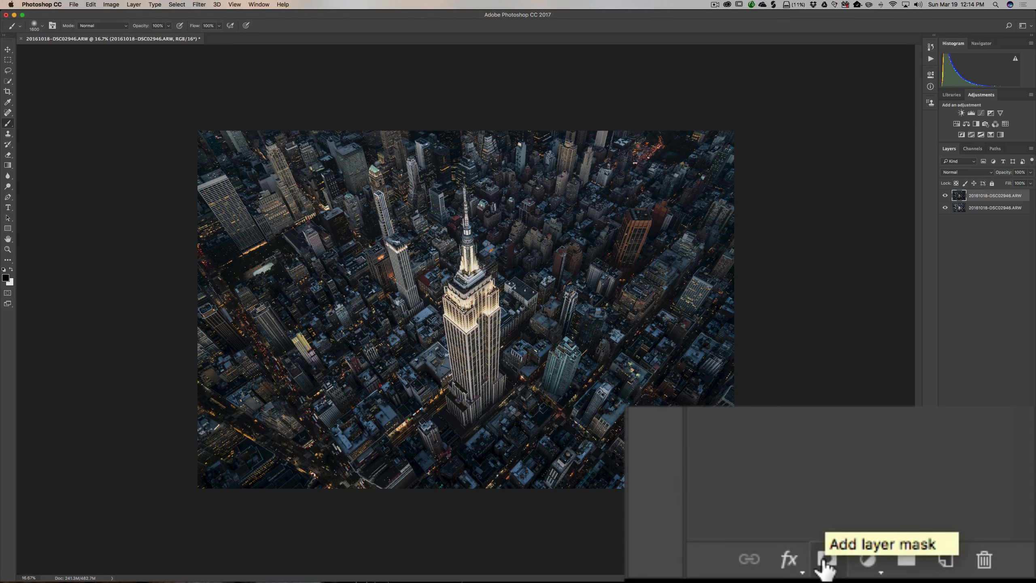
left_click(978, 576)
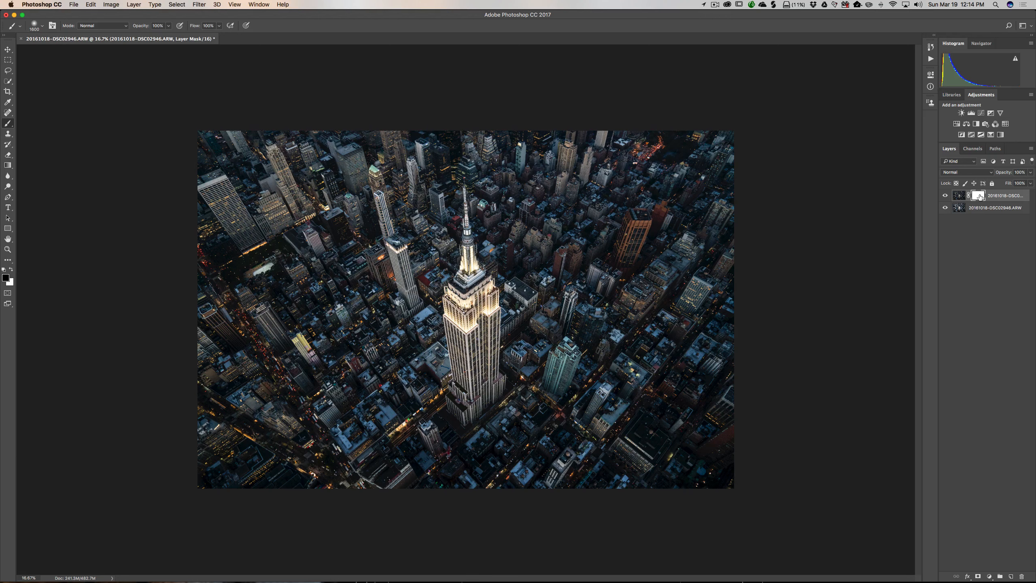
left_click(945, 195)
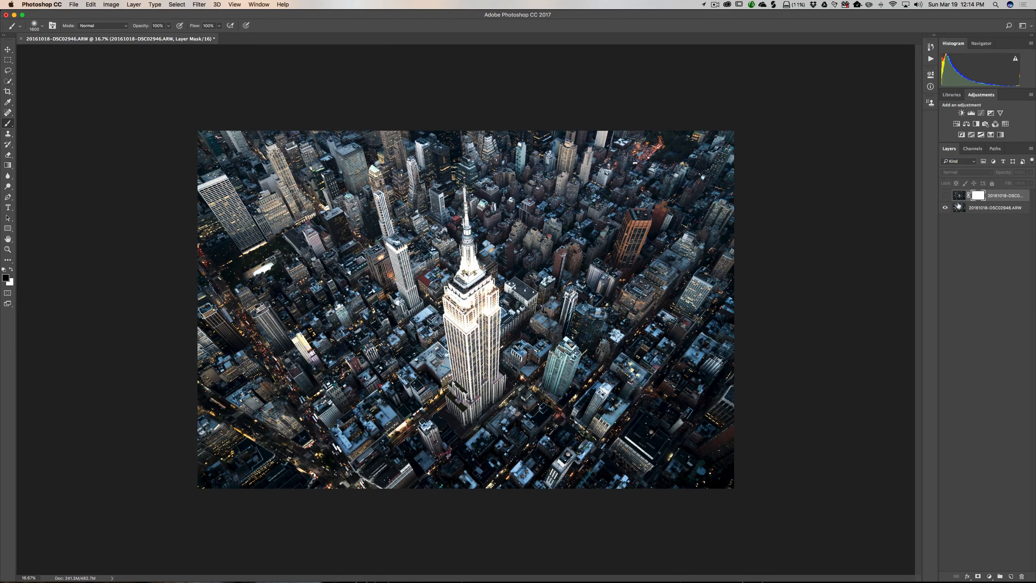
left_click(945, 196)
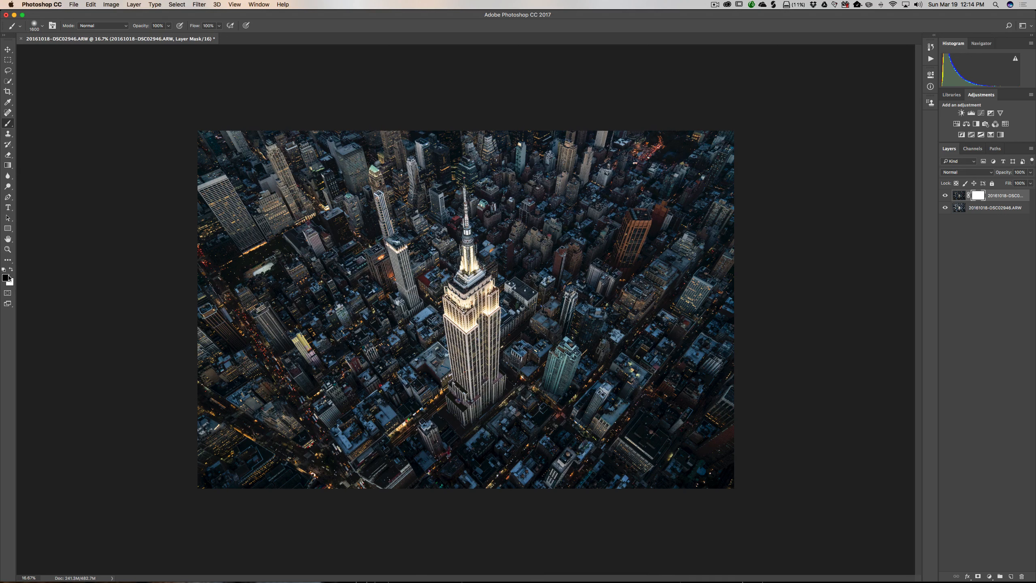
Step: Paint black with a large soft brush on the layer mask over the surrounding city, leaving the Empire State Building unpainted
key("x")
key("x")
left_click(978, 194)
mouse_move(703, 154)
left_mouse_down()
mouse_move(730, 580)
mouse_move(624, 126)
mouse_move(632, 355)
mouse_move(587, 208)
mouse_move(547, 172)
mouse_move(506, 162)
mouse_move(545, 240)
mouse_move(559, 433)
mouse_move(729, 464)
mouse_move(428, 475)
mouse_move(374, 457)
mouse_move(359, 351)
left_mouse_up()
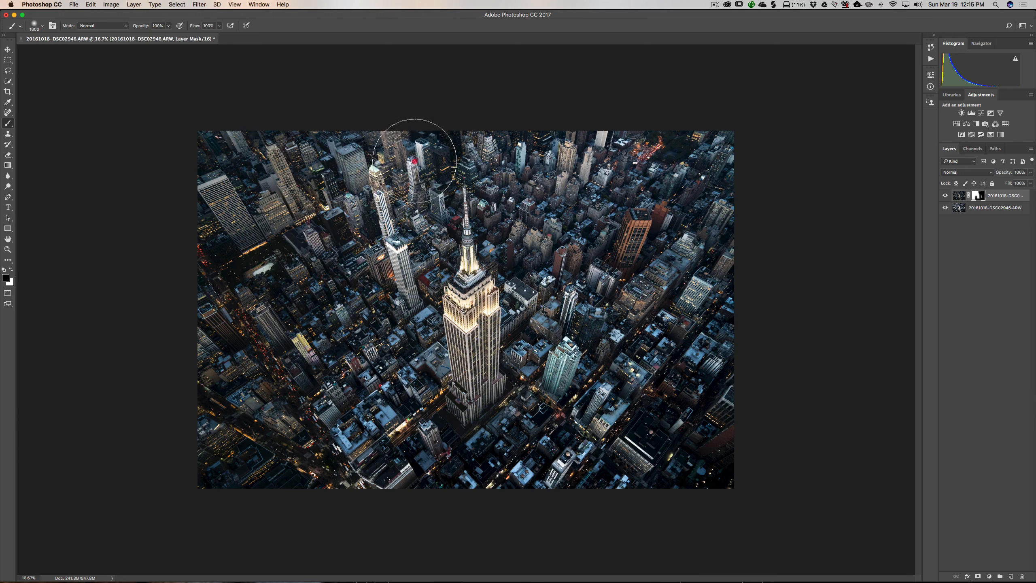
mouse_move(295, 257)
left_mouse_down()
mouse_move(248, 168)
mouse_move(267, 160)
mouse_move(253, 222)
mouse_move(273, 309)
mouse_move(297, 268)
mouse_move(320, 275)
mouse_move(338, 254)
mouse_move(348, 319)
mouse_move(307, 420)
mouse_move(204, 340)
mouse_move(235, 342)
mouse_move(383, 441)
left_mouse_up()
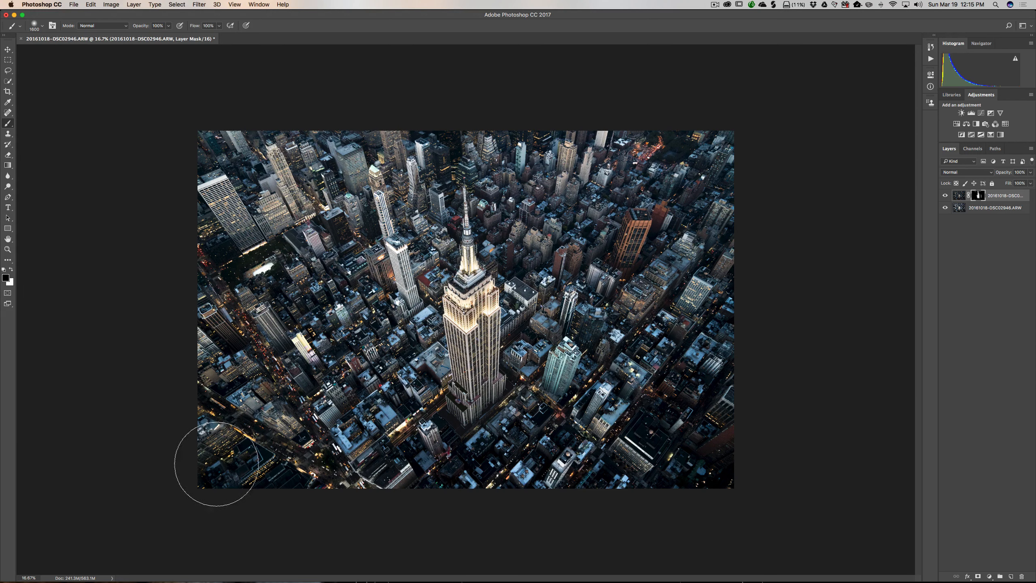
Step: Display the layer mask alone, paint out the grey streak beside the tower's white area in black, and return to the image
left_click(980, 197, "alt")
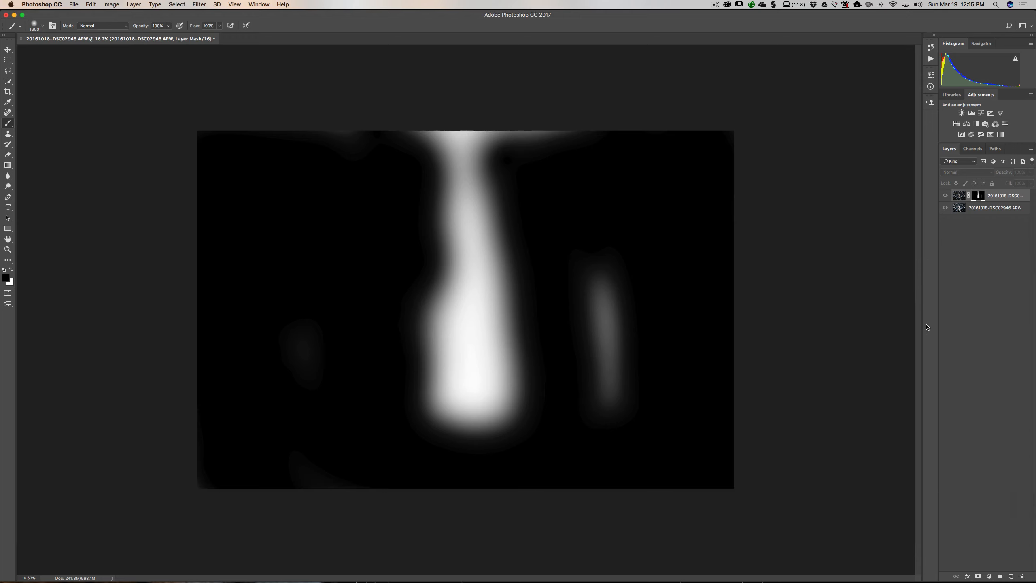
mouse_move(611, 277)
left_mouse_down()
mouse_move(613, 436)
mouse_move(622, 192)
mouse_move(625, 416)
left_mouse_up()
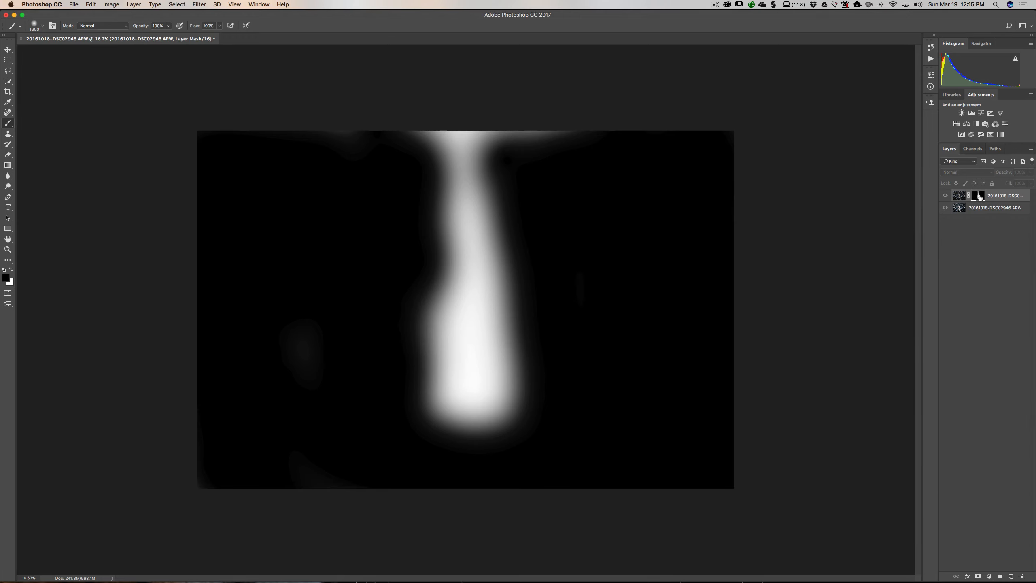
key("alt")
key("alt")
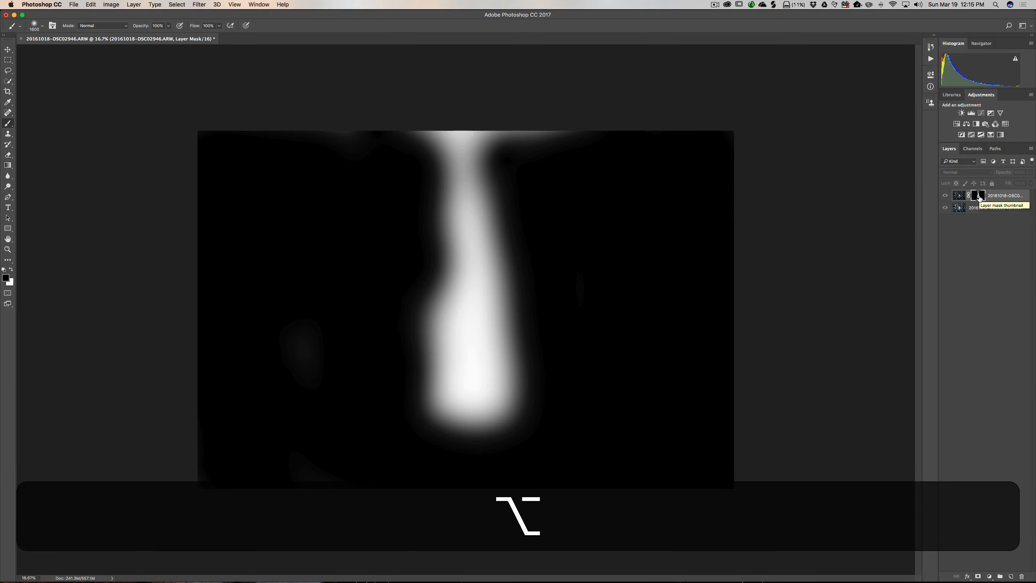
left_click(980, 197, "alt")
left_click(980, 197, "alt")
left_click(980, 196, "alt")
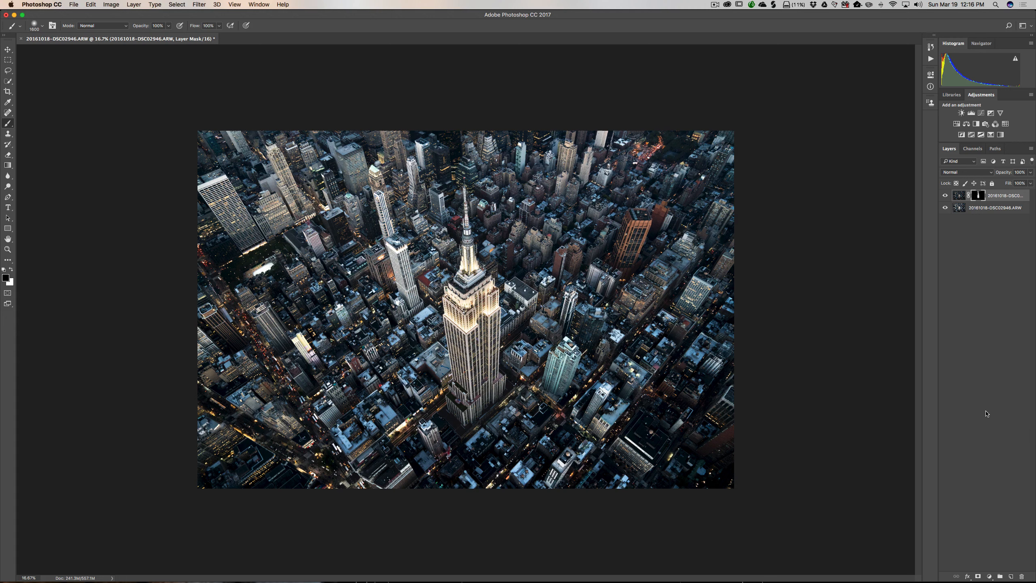
Step: Save the blended document while quitting Photoshop, and move the edited TIFF to the end of Lightroom's filmstrip
key("super+q")
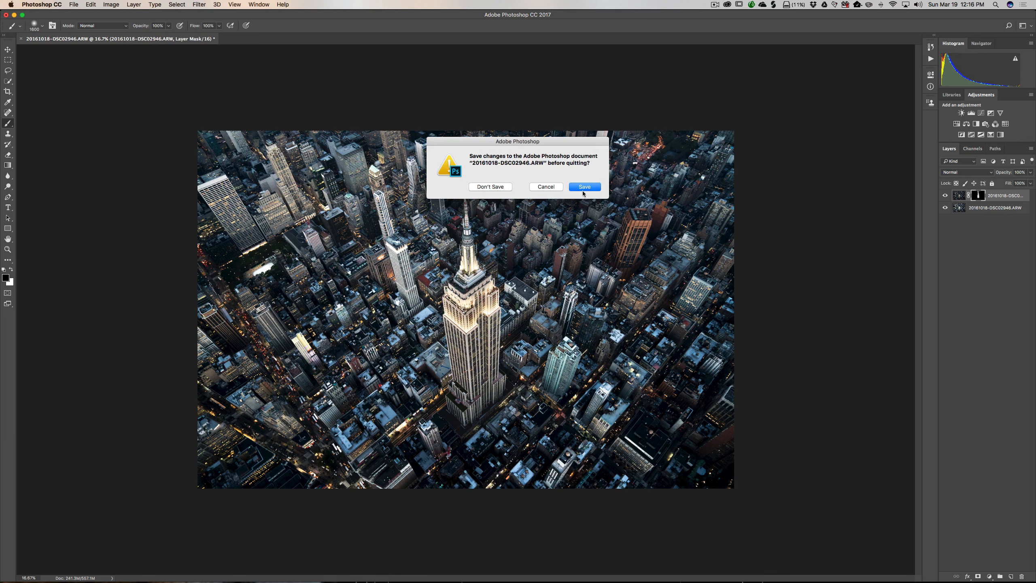
left_click(584, 189)
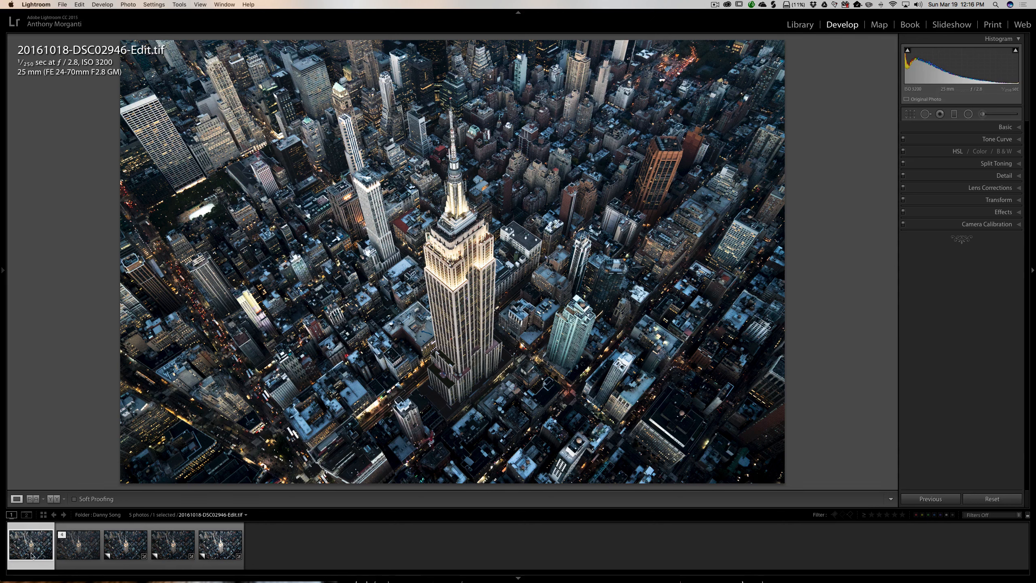
left_click_drag(32, 555, 243, 555)
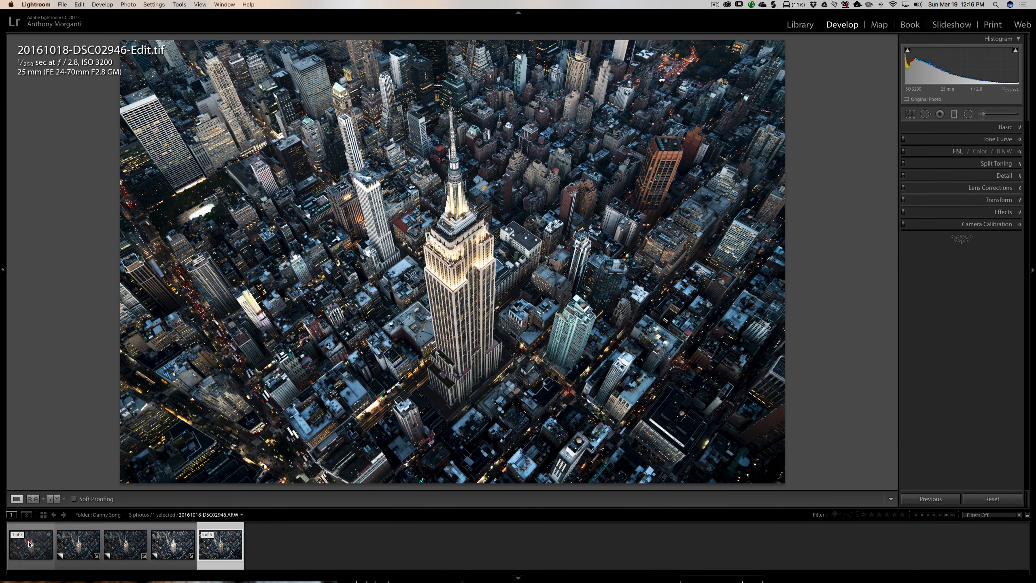
Step: Examine the original, the three virtual copies and the edited TIFF one after another, comparing Copy 1 with the TIFF
left_click(29, 543)
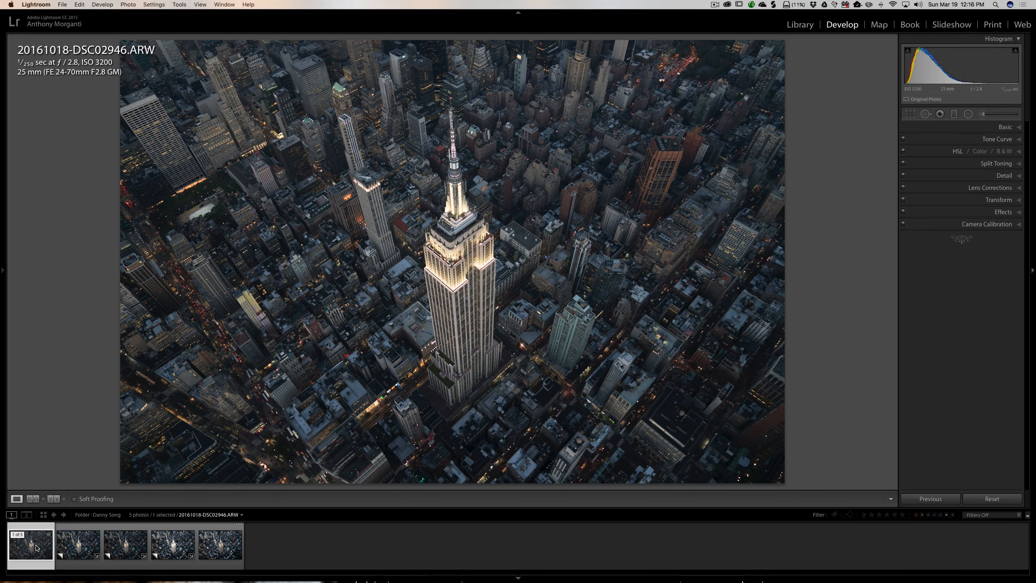
left_click(79, 550)
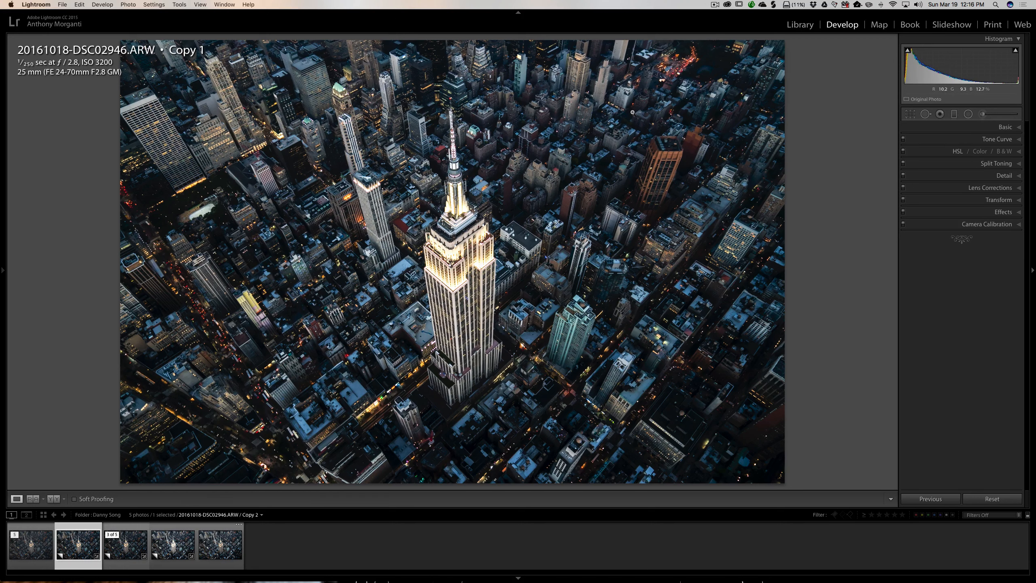
left_click(117, 555)
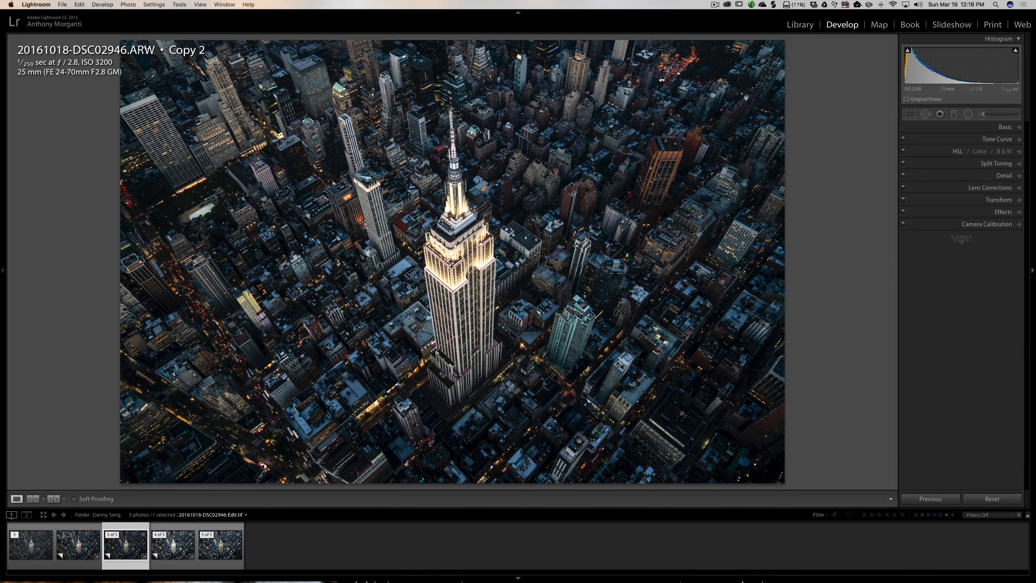
left_click(171, 557)
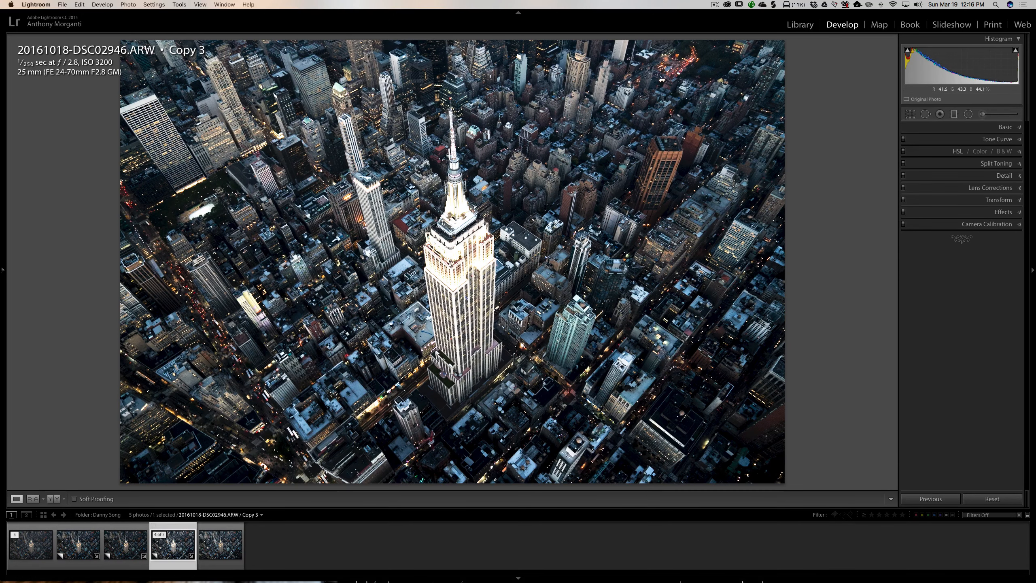
left_click(216, 550)
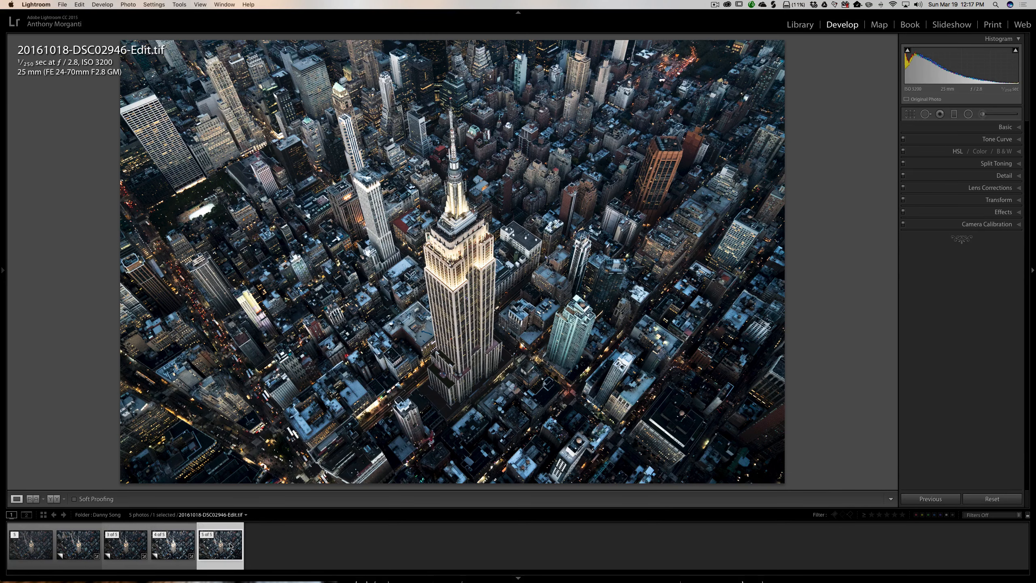
left_click(79, 553)
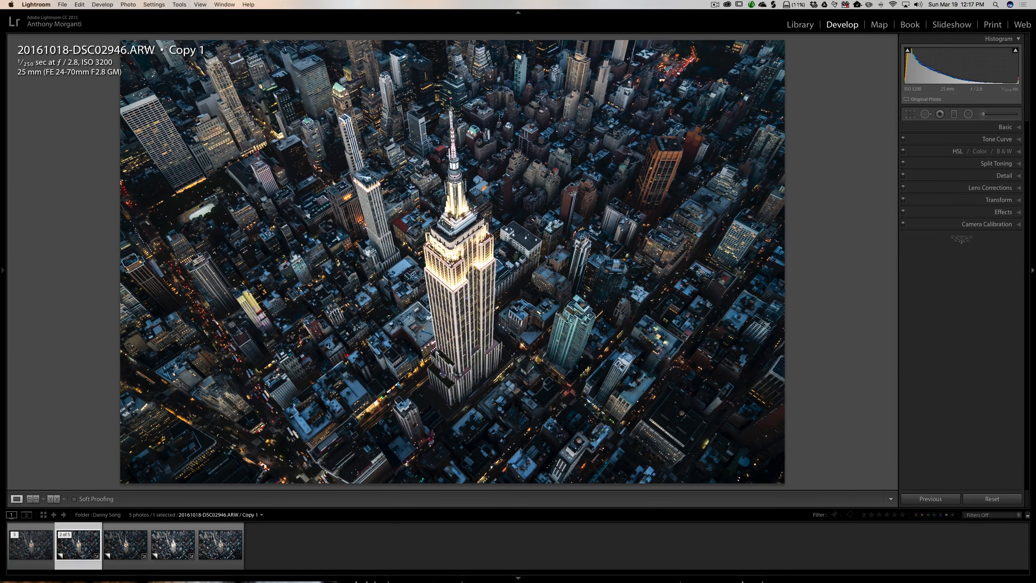
left_click(220, 550)
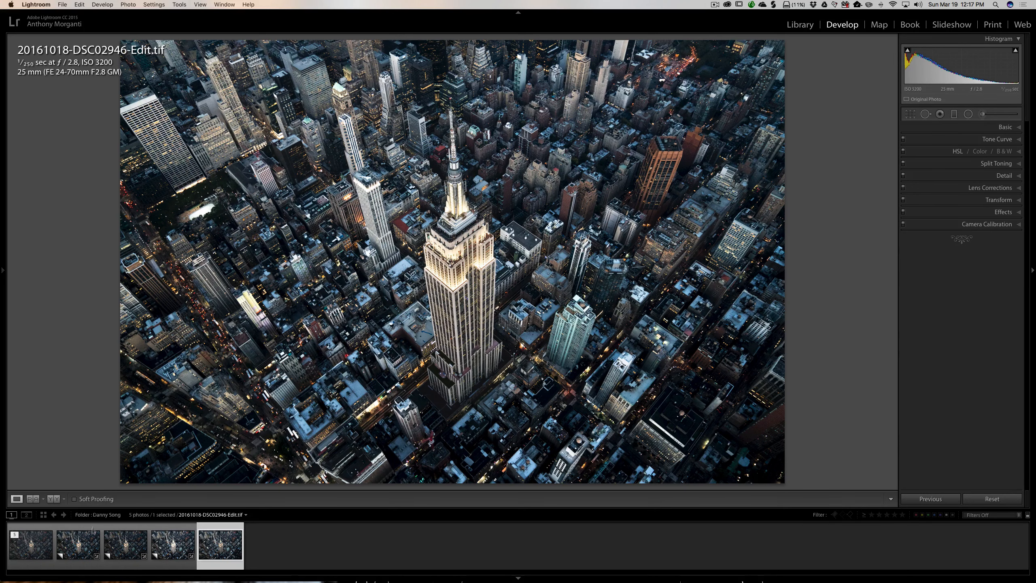
left_click(86, 546)
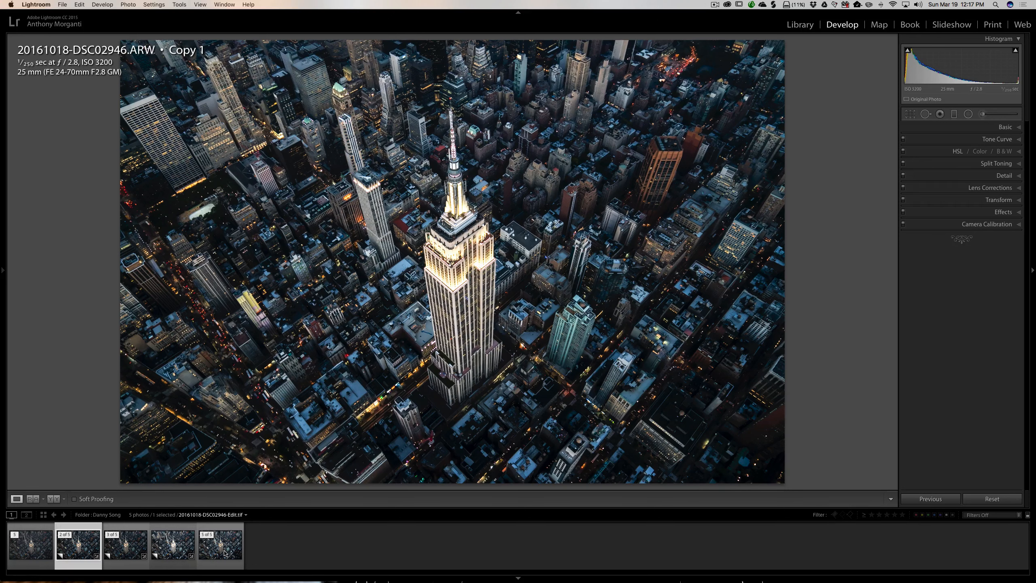
Step: Compare the original, Copy 1 and the edited TIFF together in Survey view with the surrounding panels hidden
left_click(24, 566)
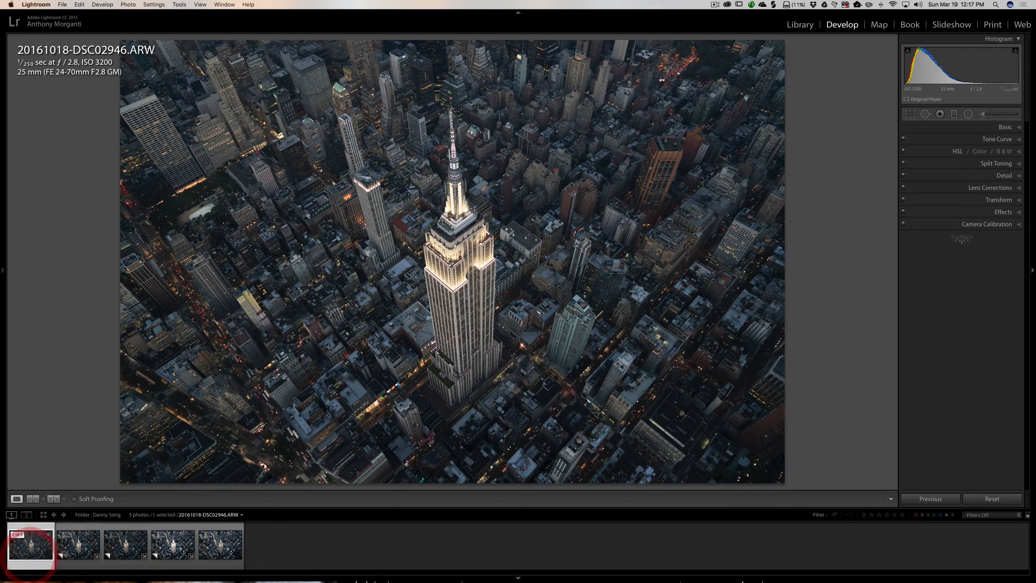
left_click(74, 550, "super")
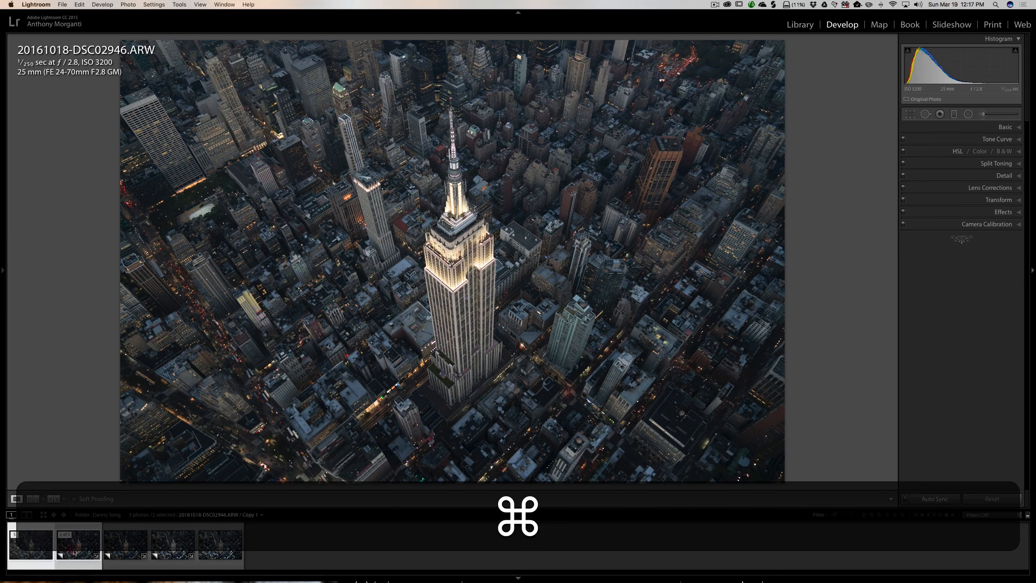
left_click(223, 552, "super")
key("n")
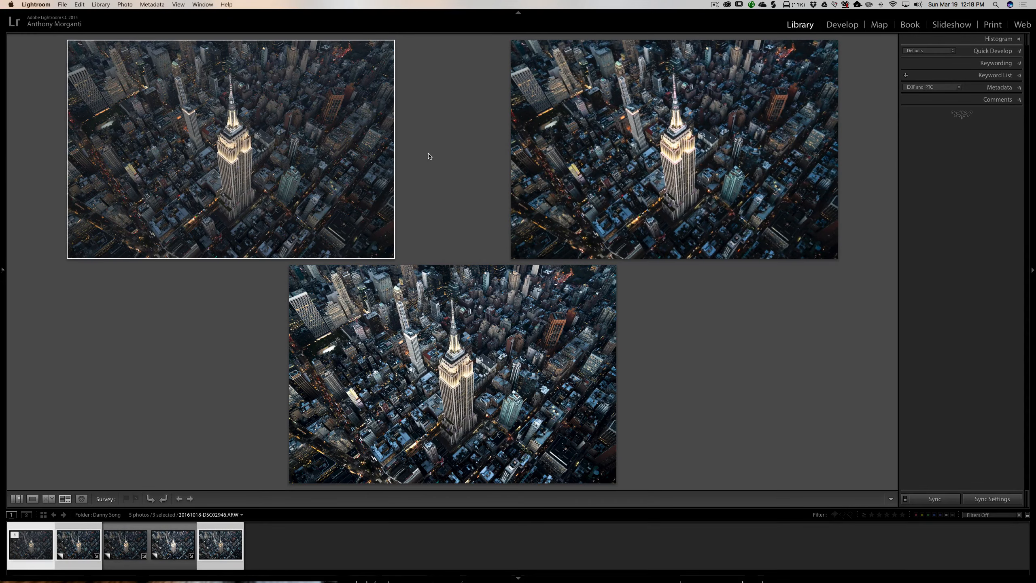
key("shift+Tab")
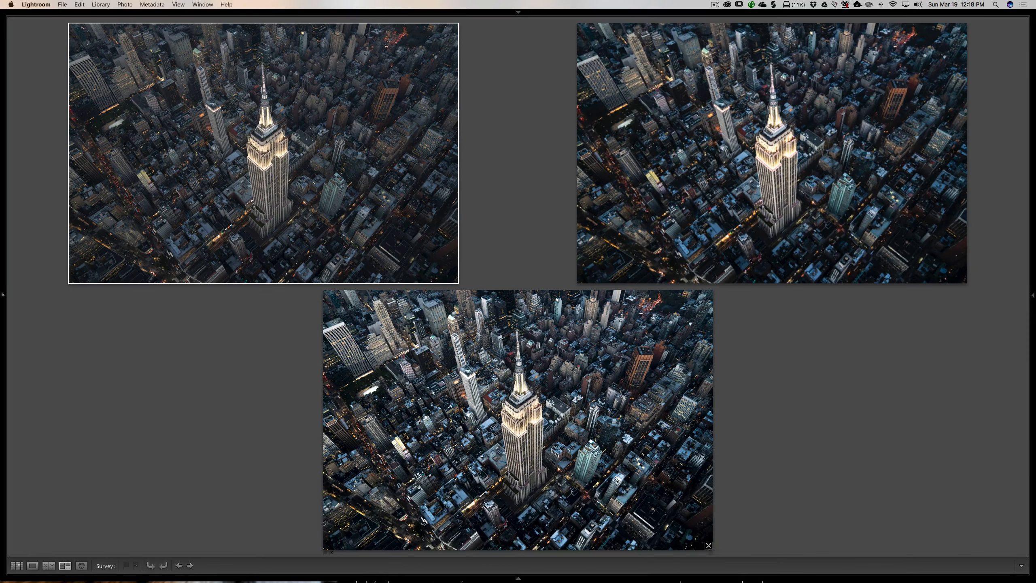